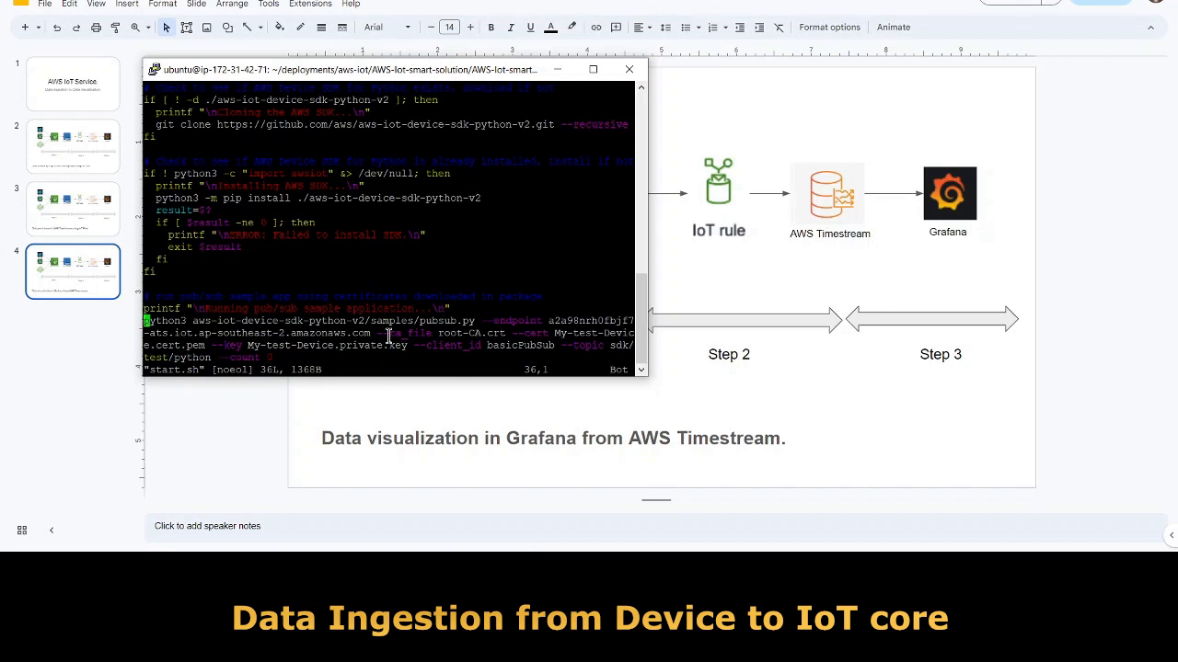
Copy the python3 pubsub.py command from start.sh and quit vi with :q.
drag(144, 321, 272, 357)
key(ctrl+c)
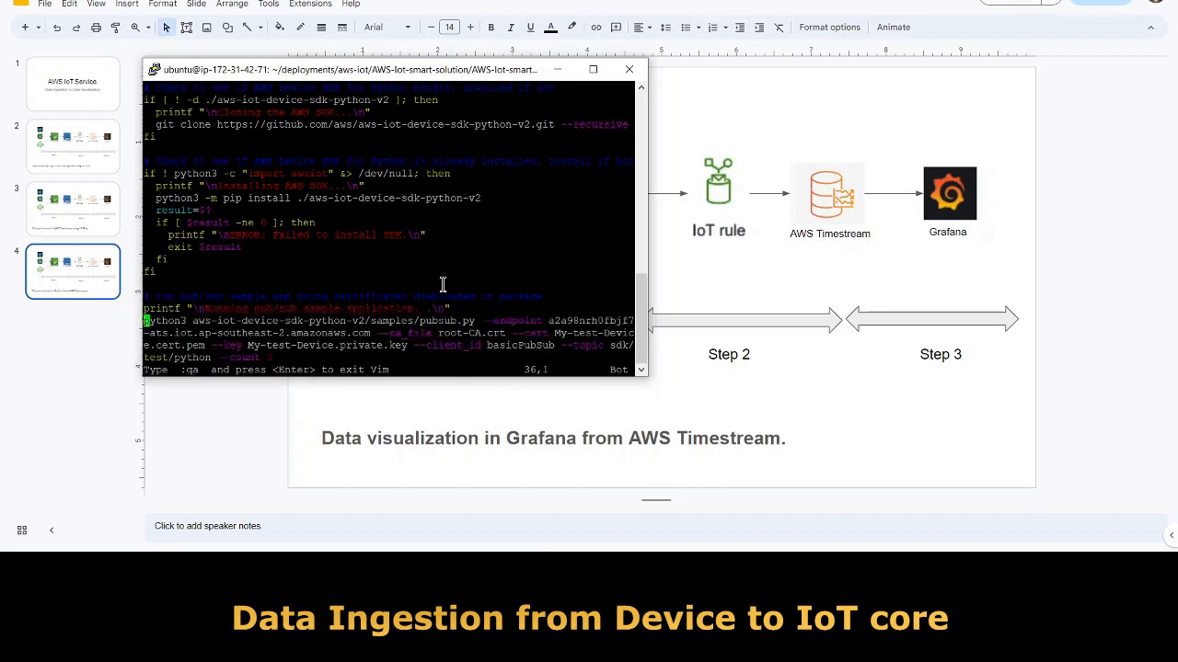
text(:q)
key(Return)
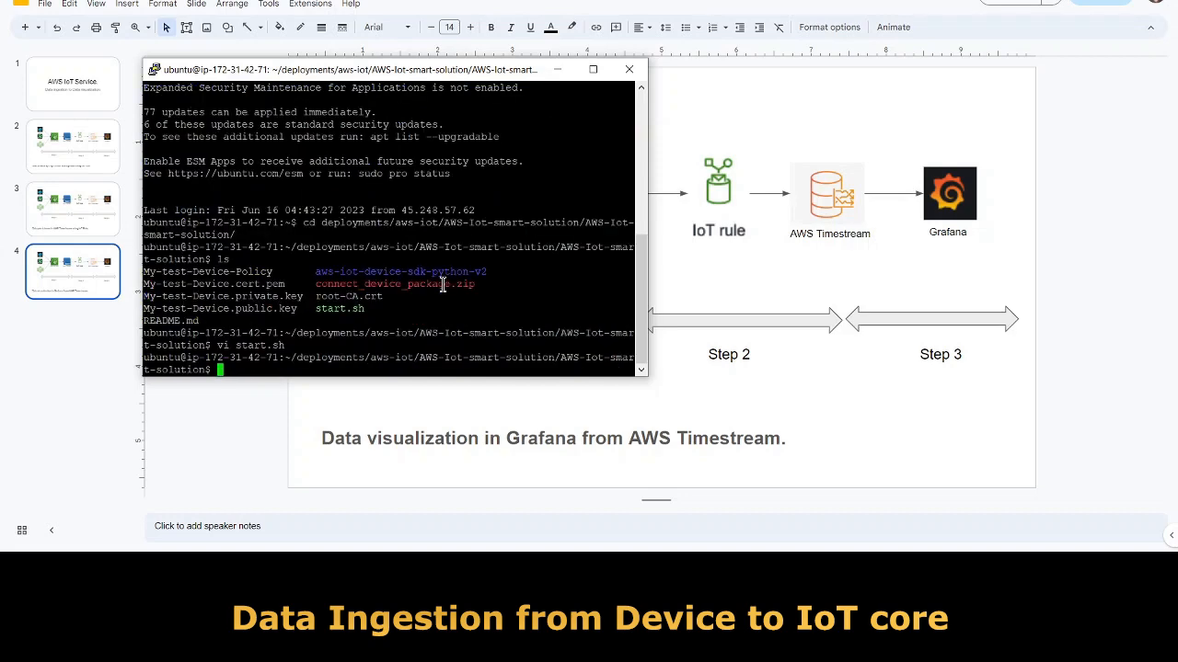
Paste and run the pubsub.py command, checking the messages published to sdk/test/python.
right_click(288, 365)
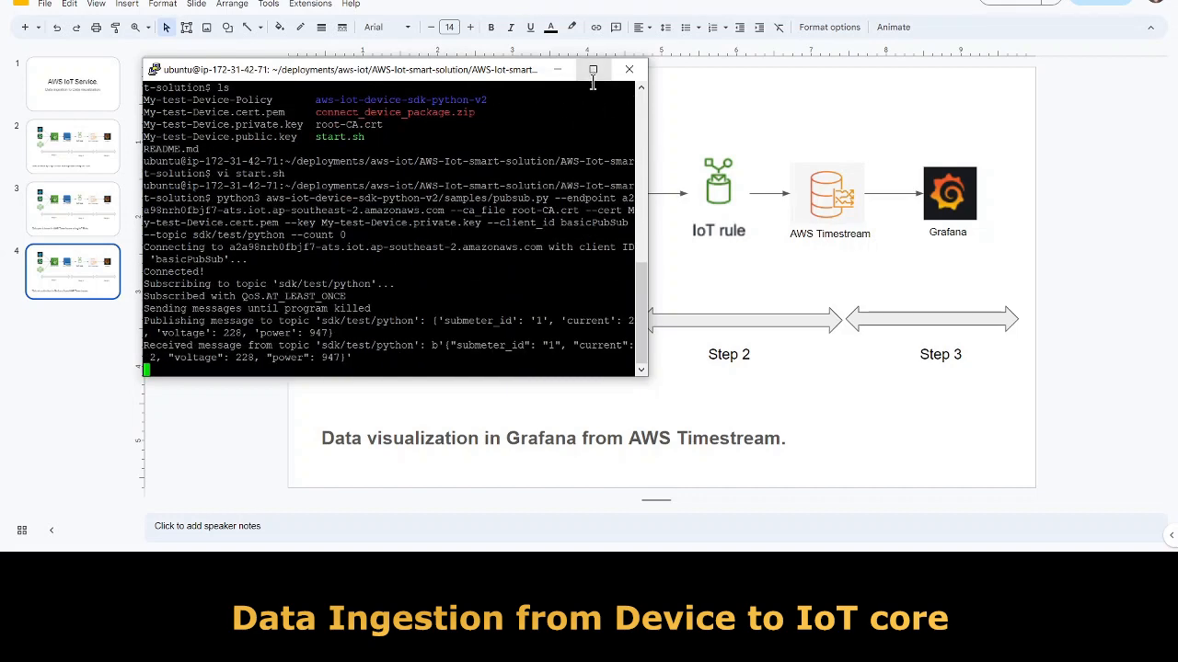
drag(515, 72, 558, 27)
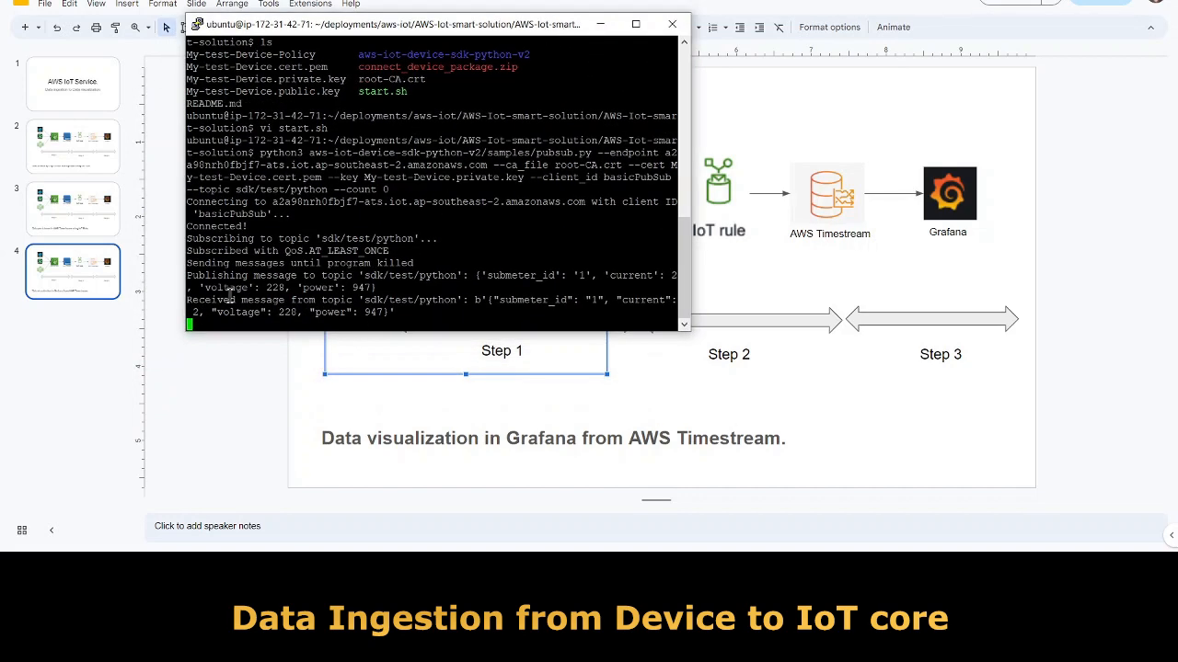
drag(219, 276, 390, 293)
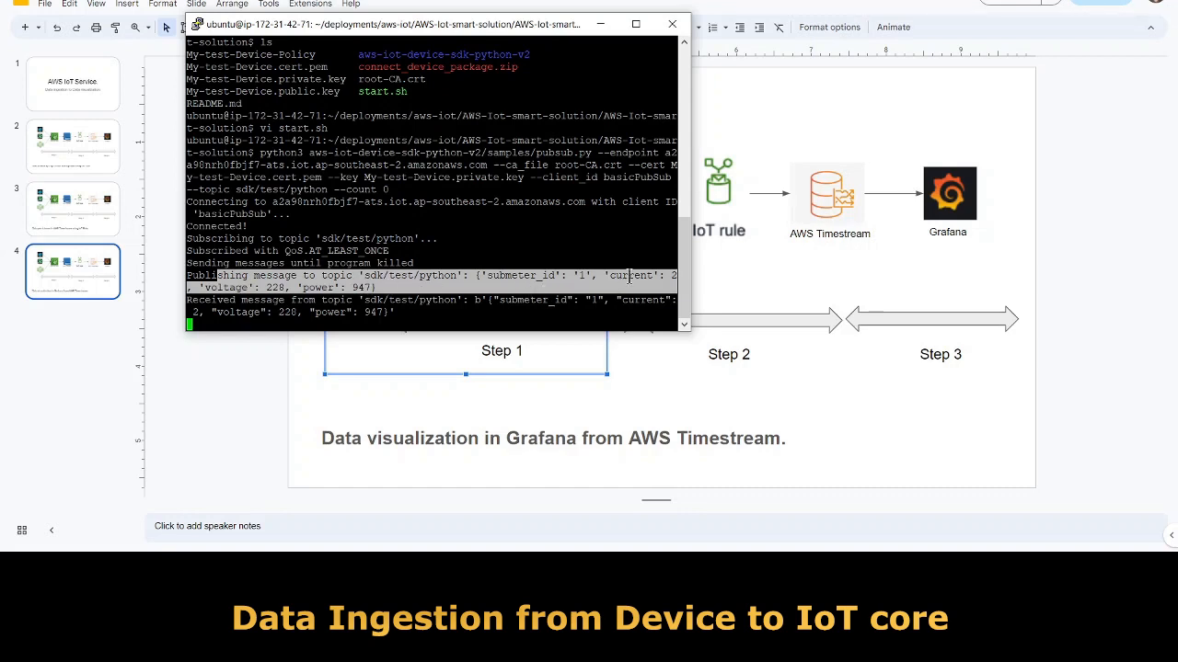
click(403, 311)
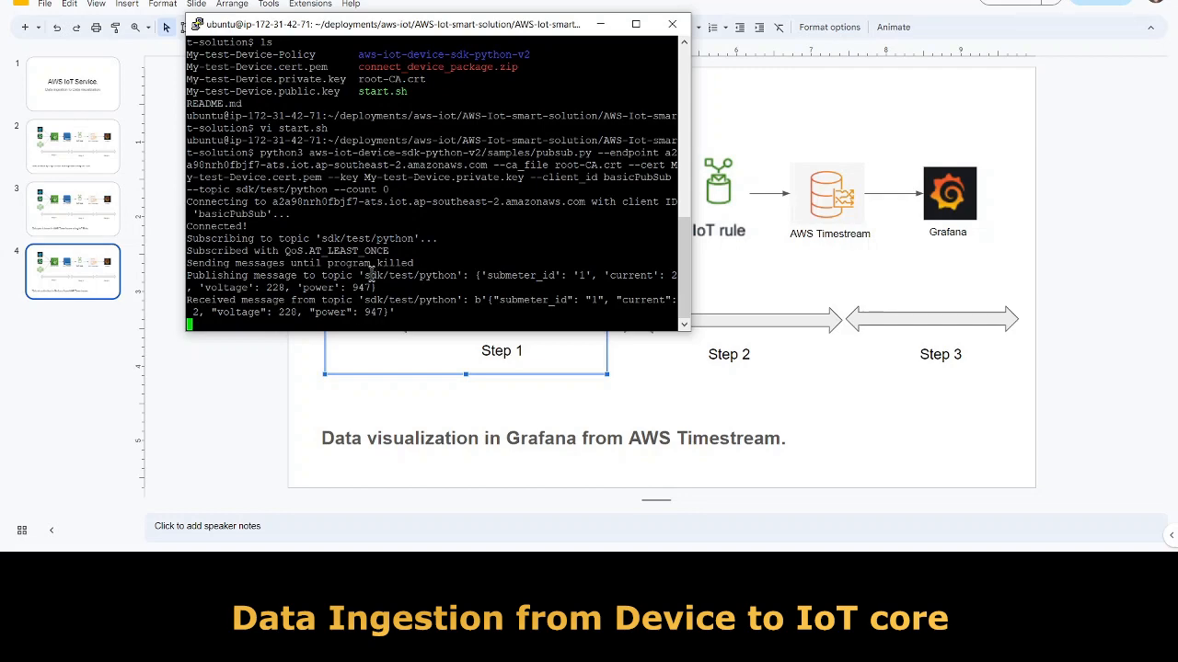
drag(364, 275, 454, 276)
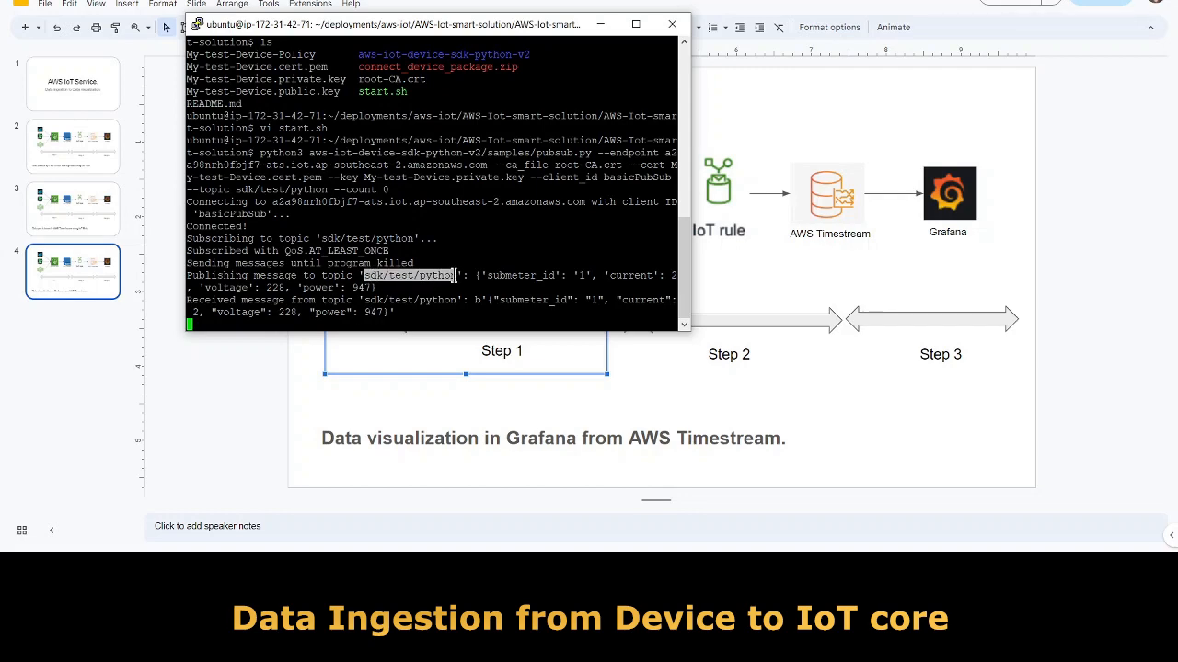
Minimize the PuTTY terminal and bring the Chrome browser back to the front.
click(600, 24)
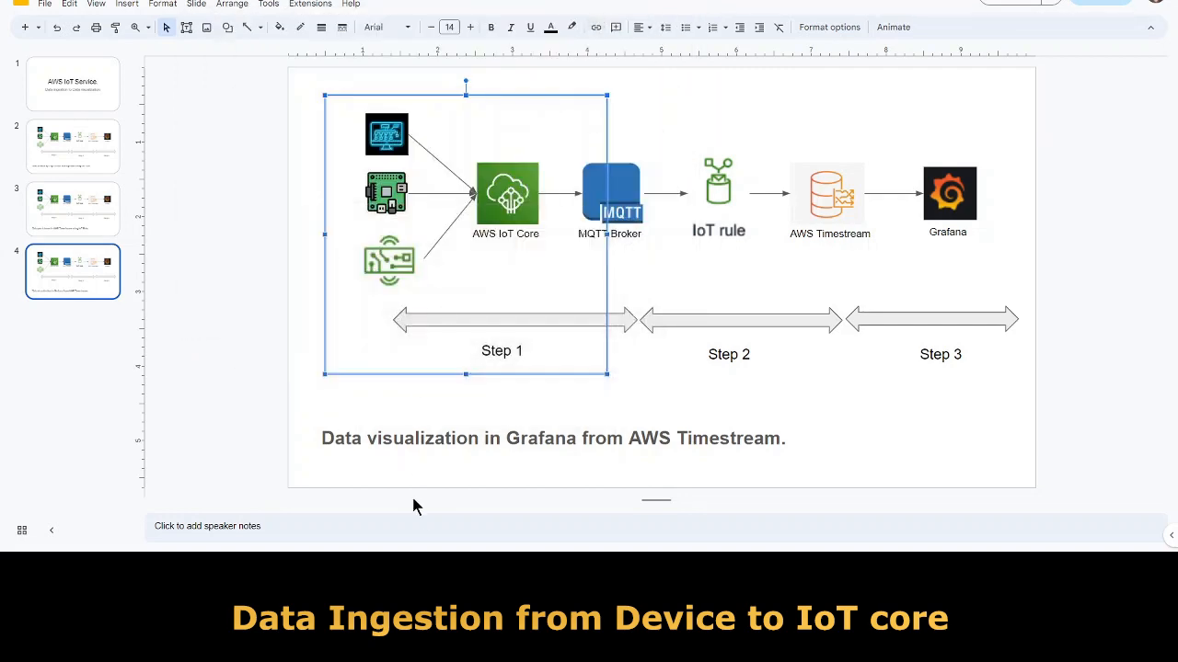
mouse_move(466, 566)
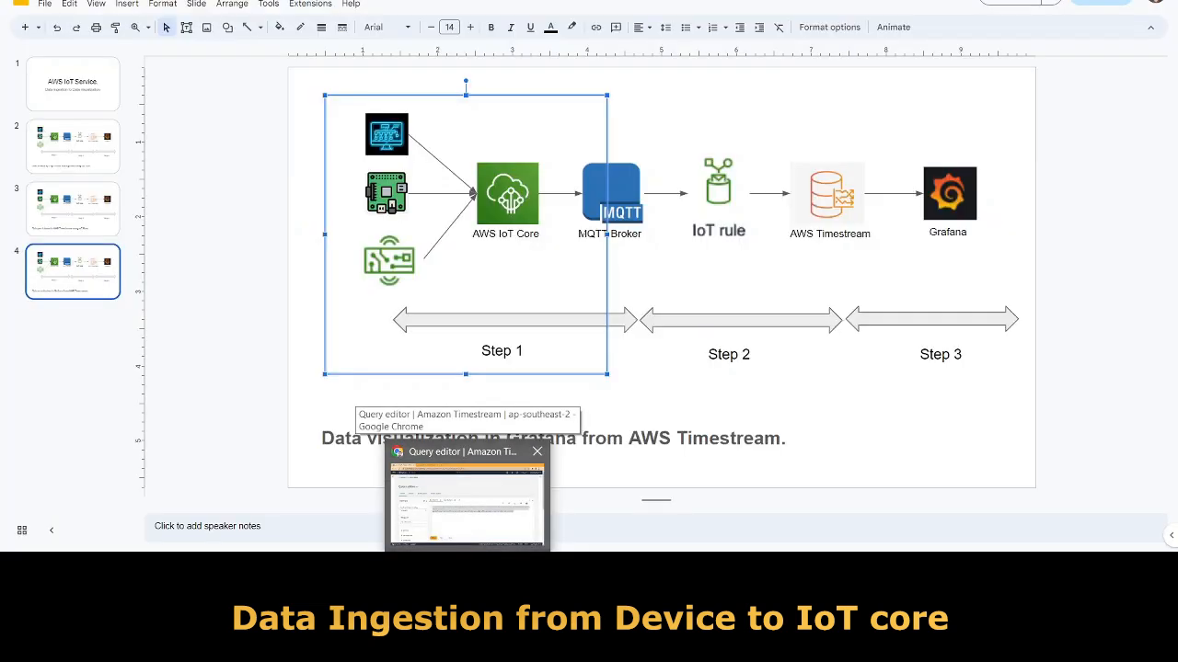
click(470, 531)
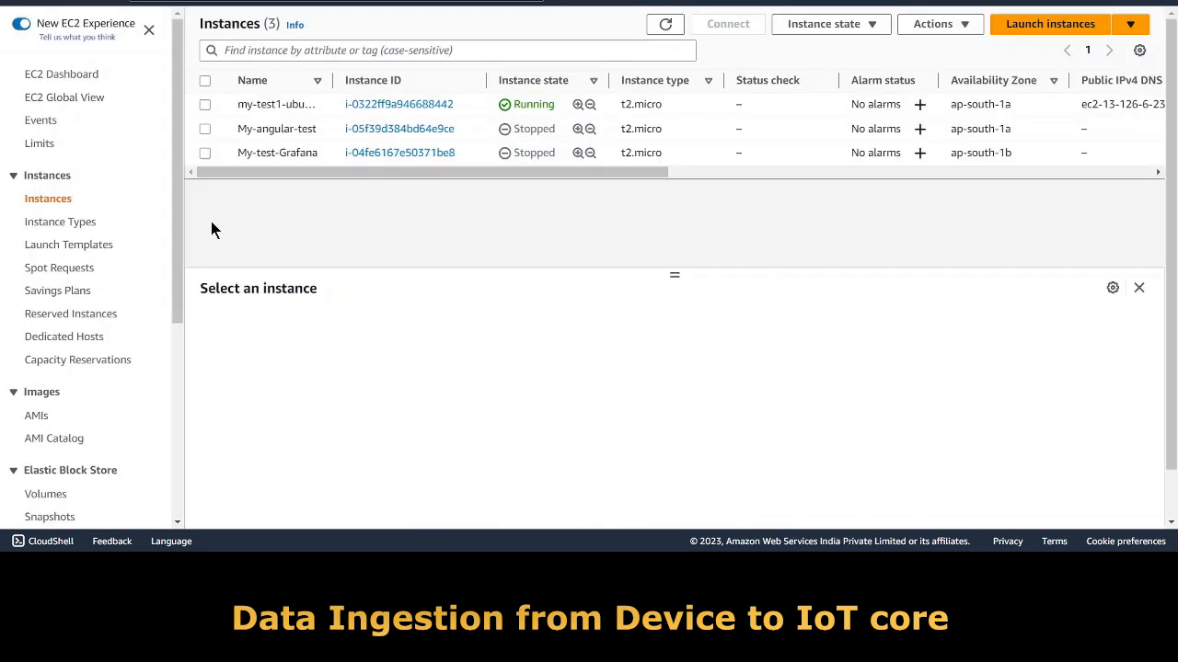
Switch to the Asia Pacific (Sydney) region and go to IoT Core's MQTT test client.
click(1044, 1)
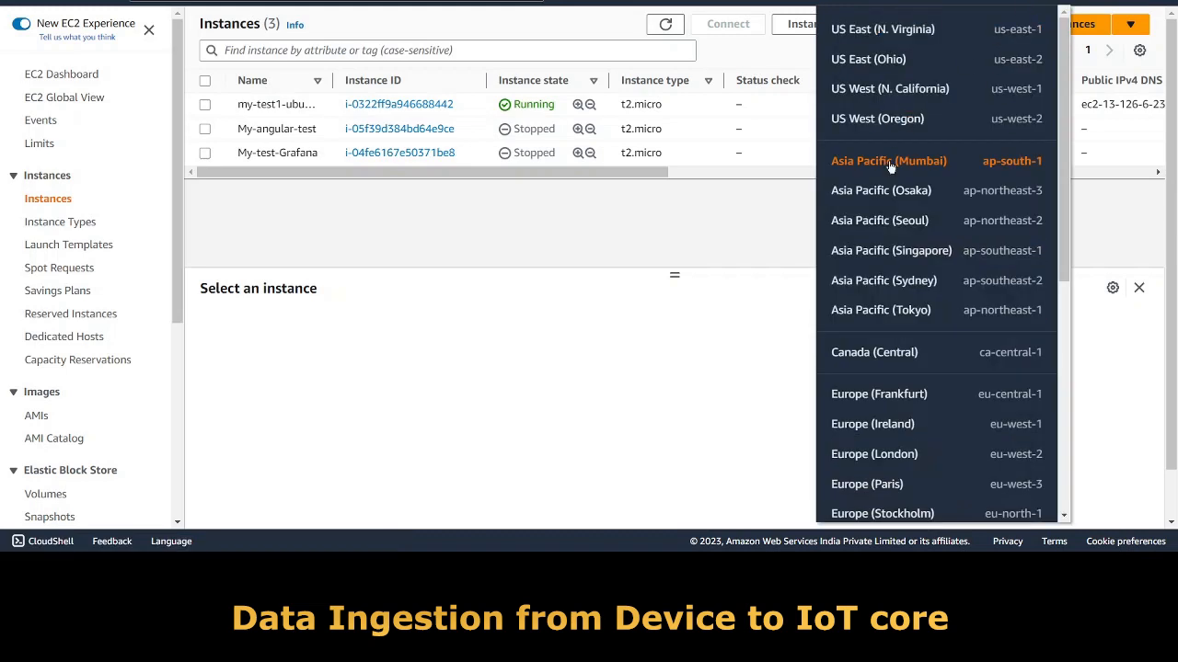
click(893, 281)
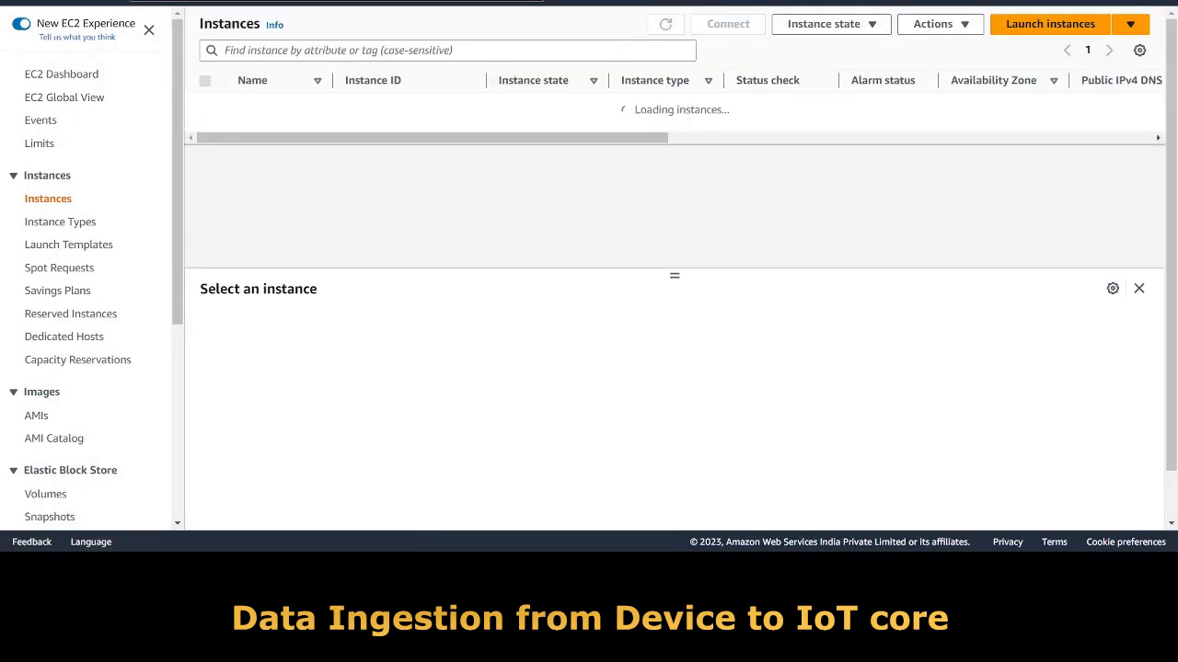
click(90, 3)
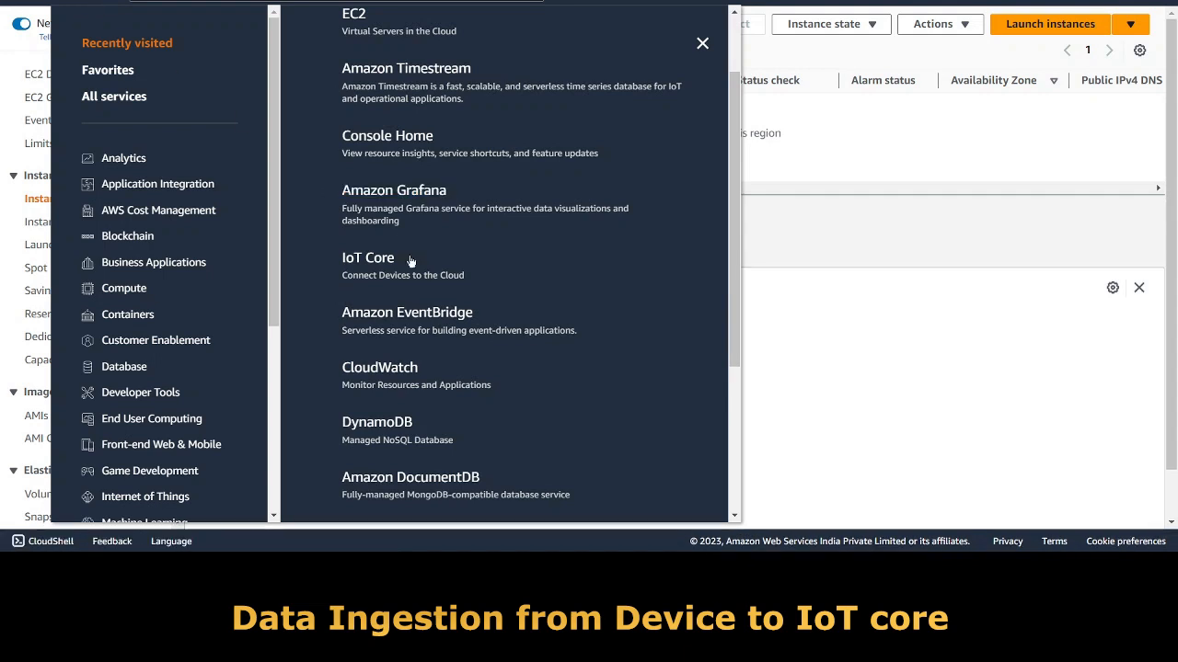
click(371, 262)
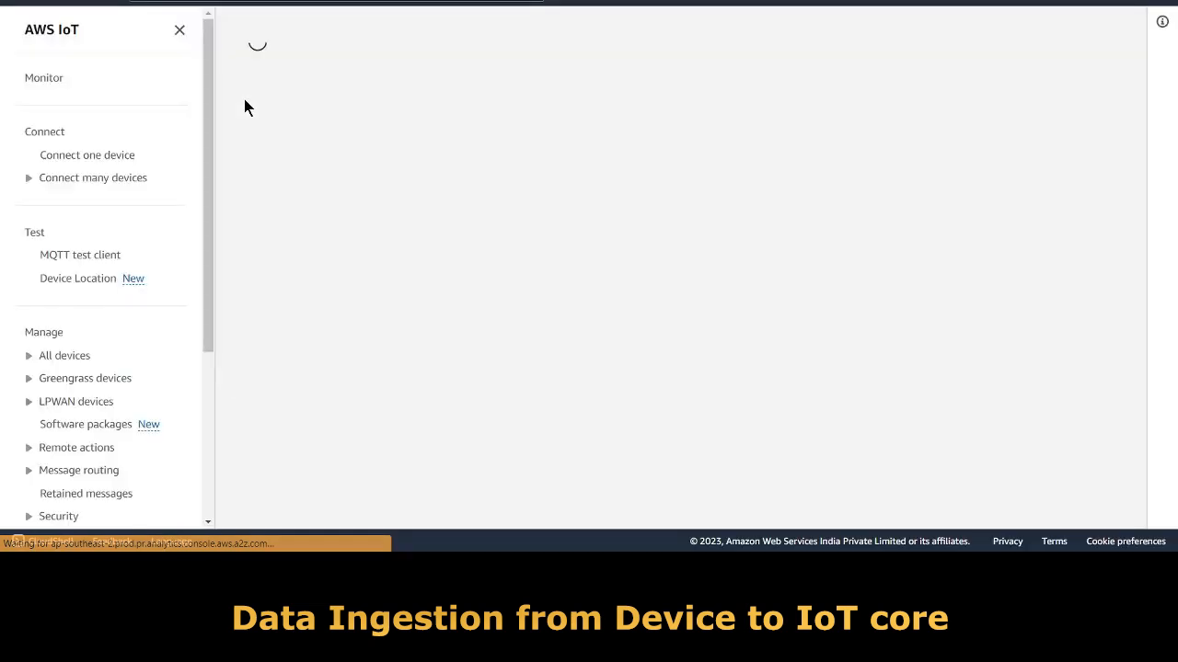
click(92, 256)
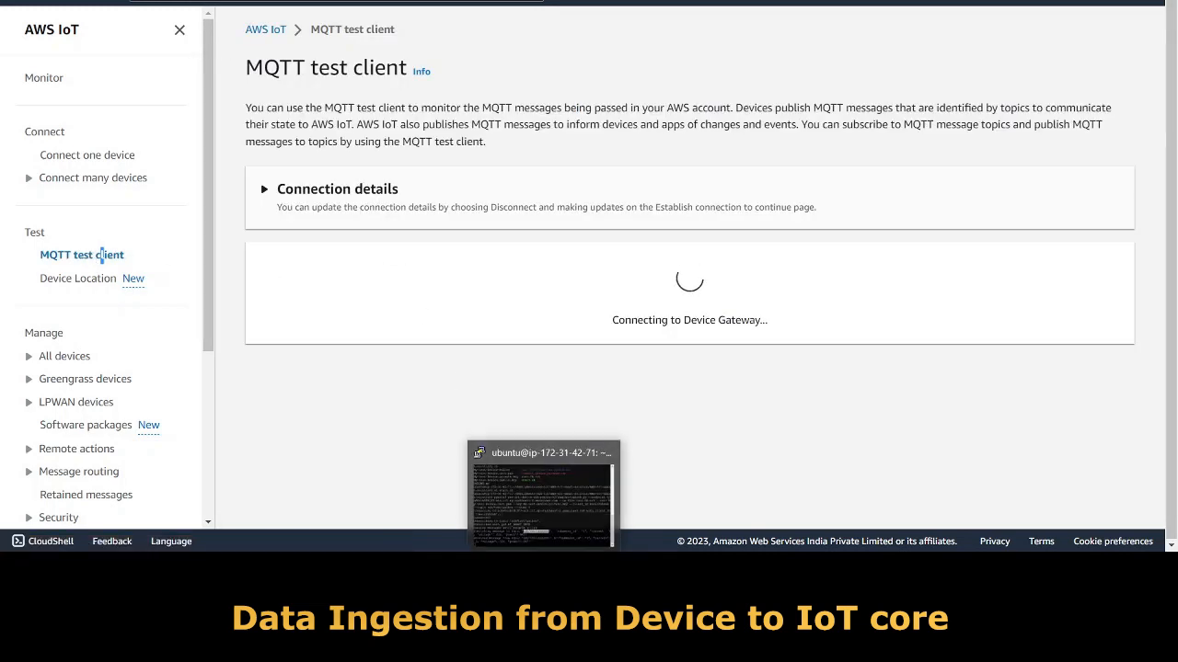
Enter sdk/test/python as the topic filter and subscribe to it in the MQTT test client.
click(542, 567)
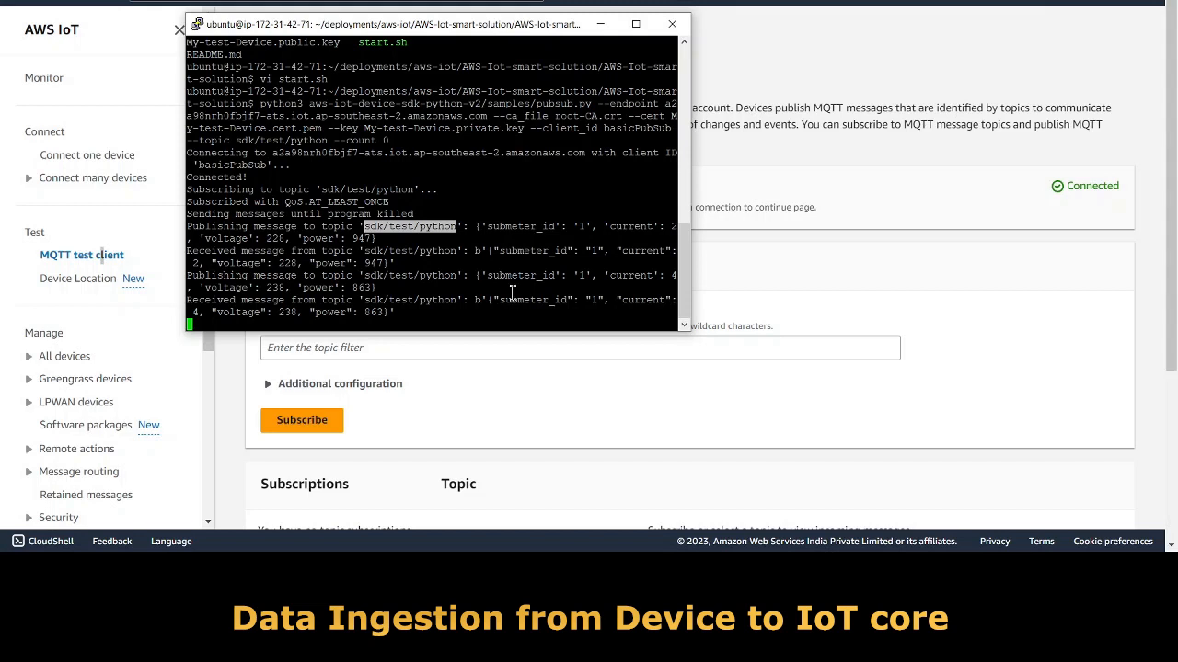
click(504, 407)
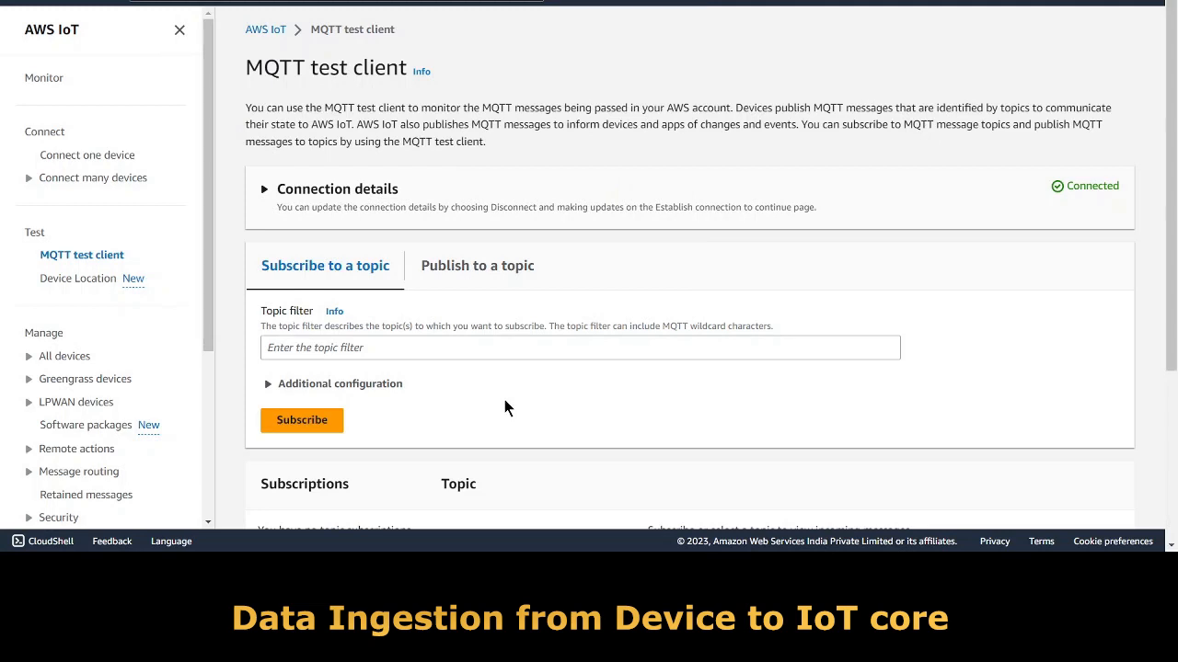
click(328, 348)
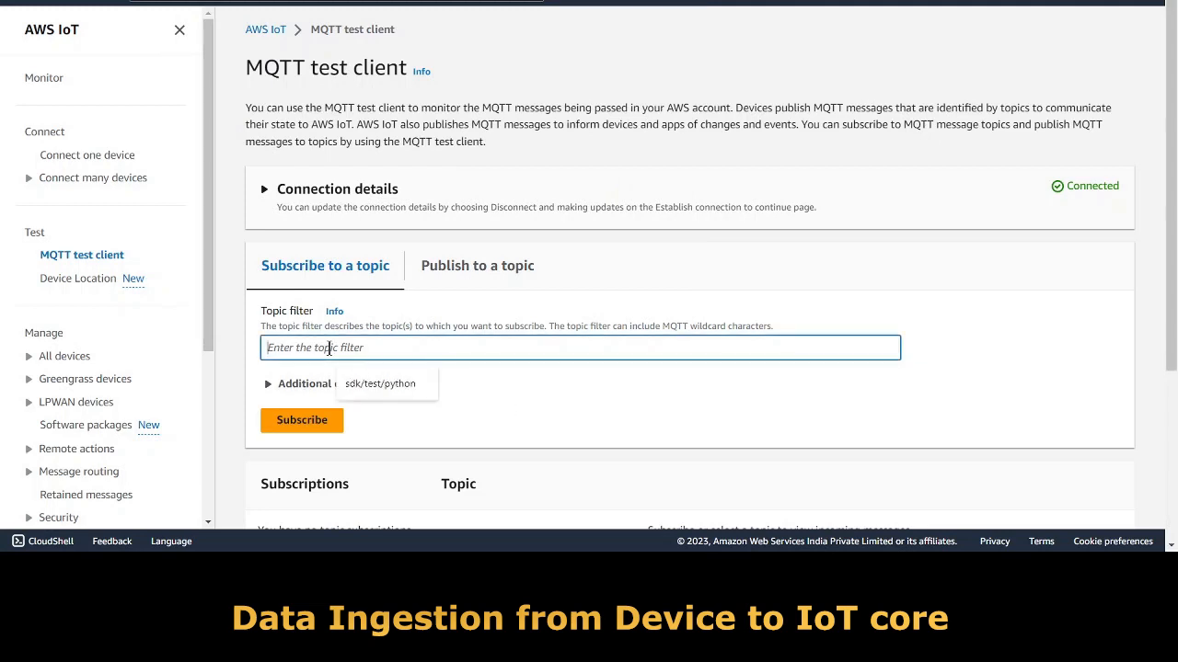
click(380, 384)
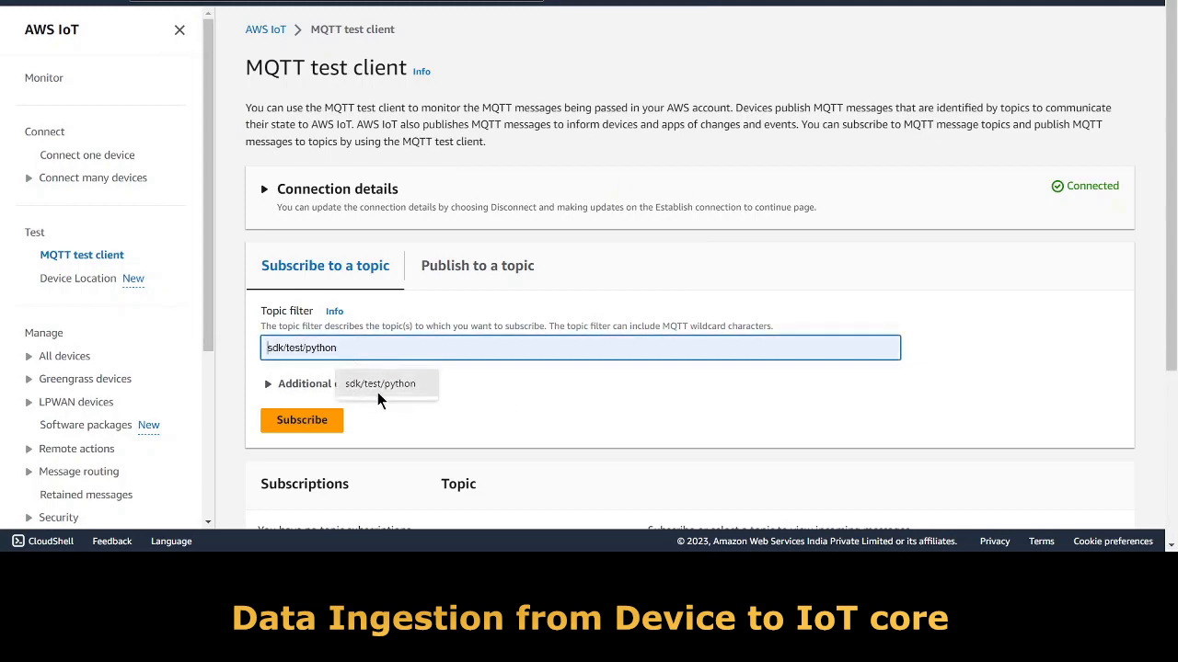
click(308, 420)
scroll(655, 440, down, 3)
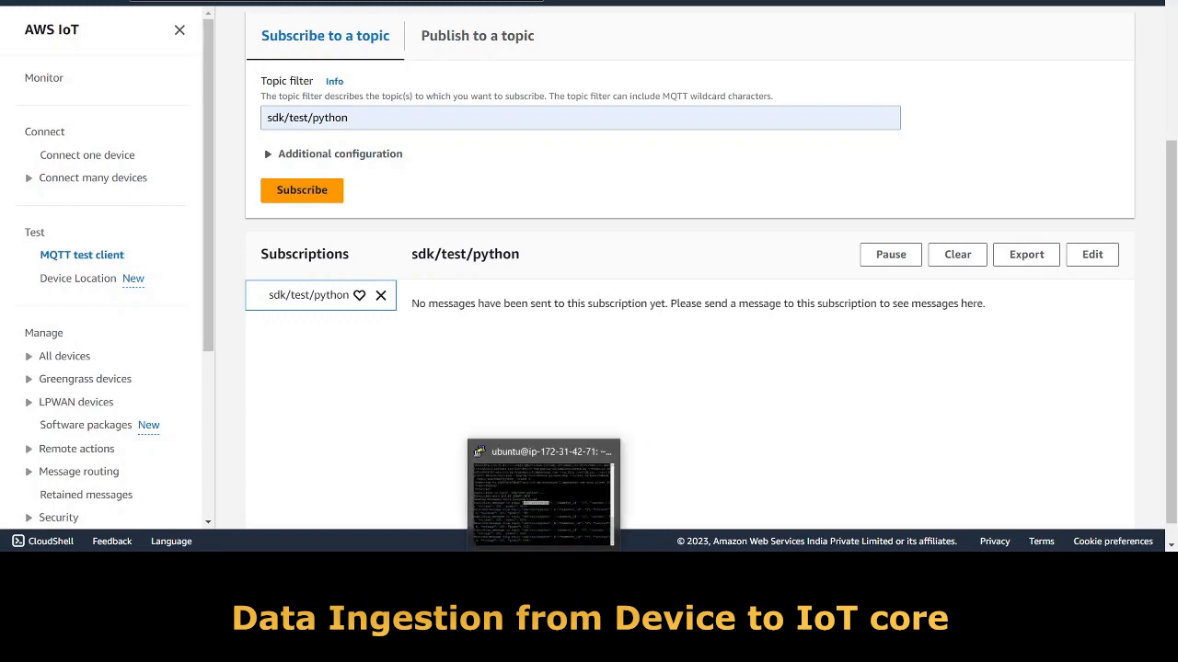
click(546, 565)
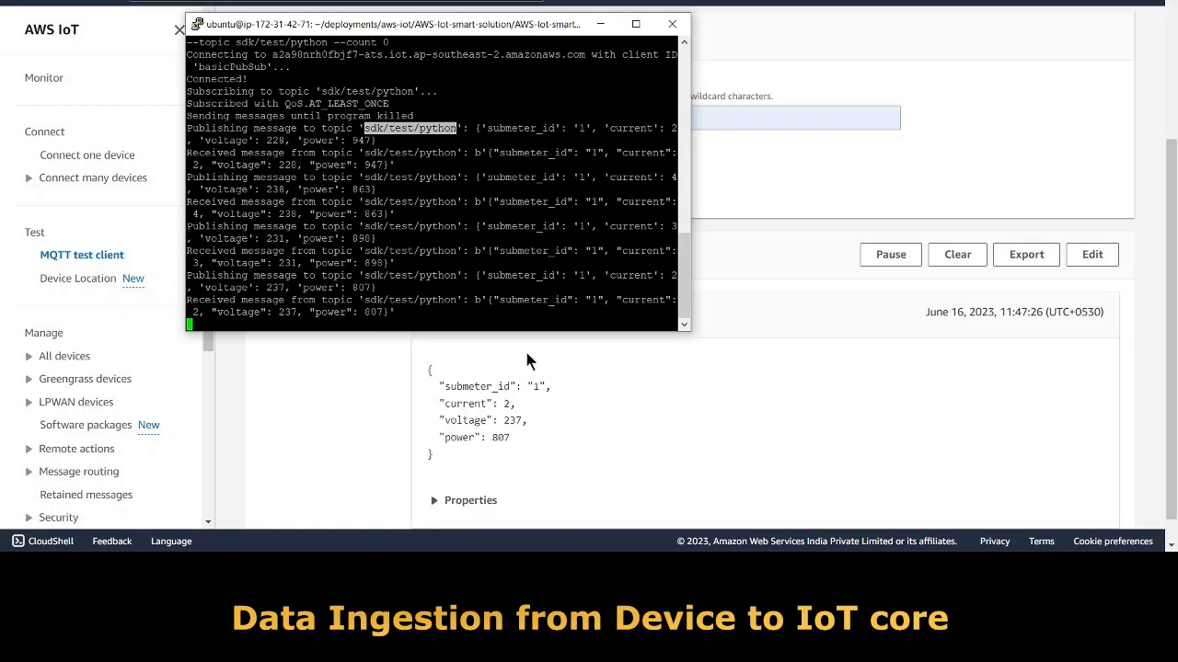
Compare arriving submeter messages (current 4, voltage 229, power 941) with the terminal, then search the console for IOT.
drag(430, 26, 353, 0)
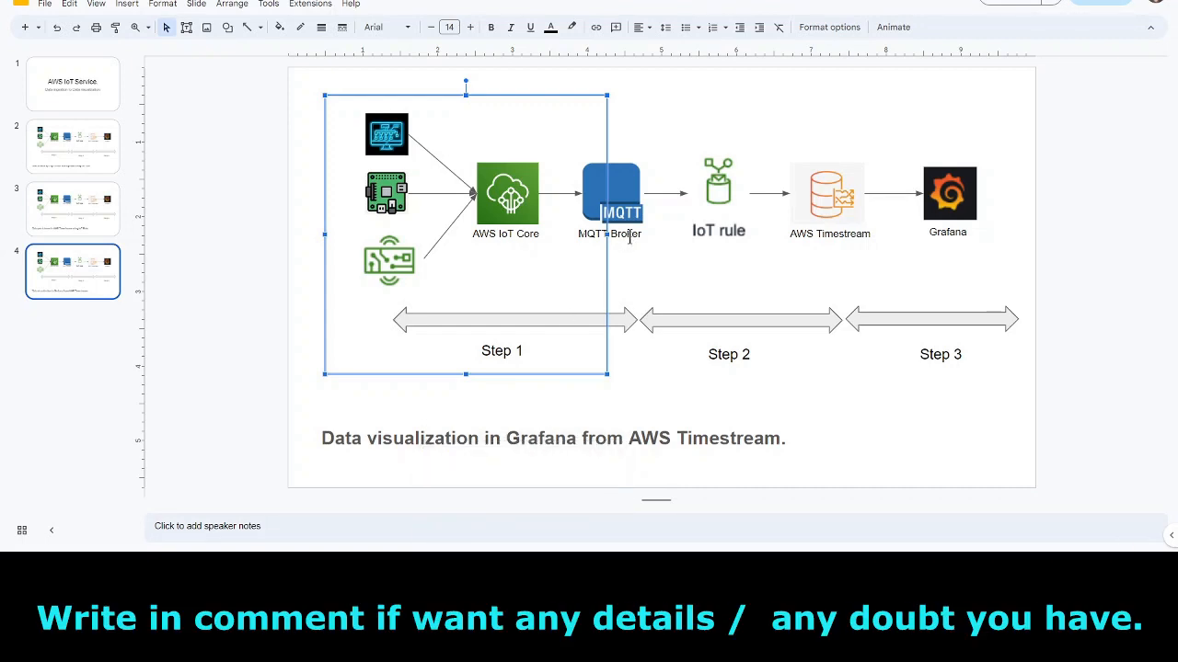
mouse_move(467, 564)
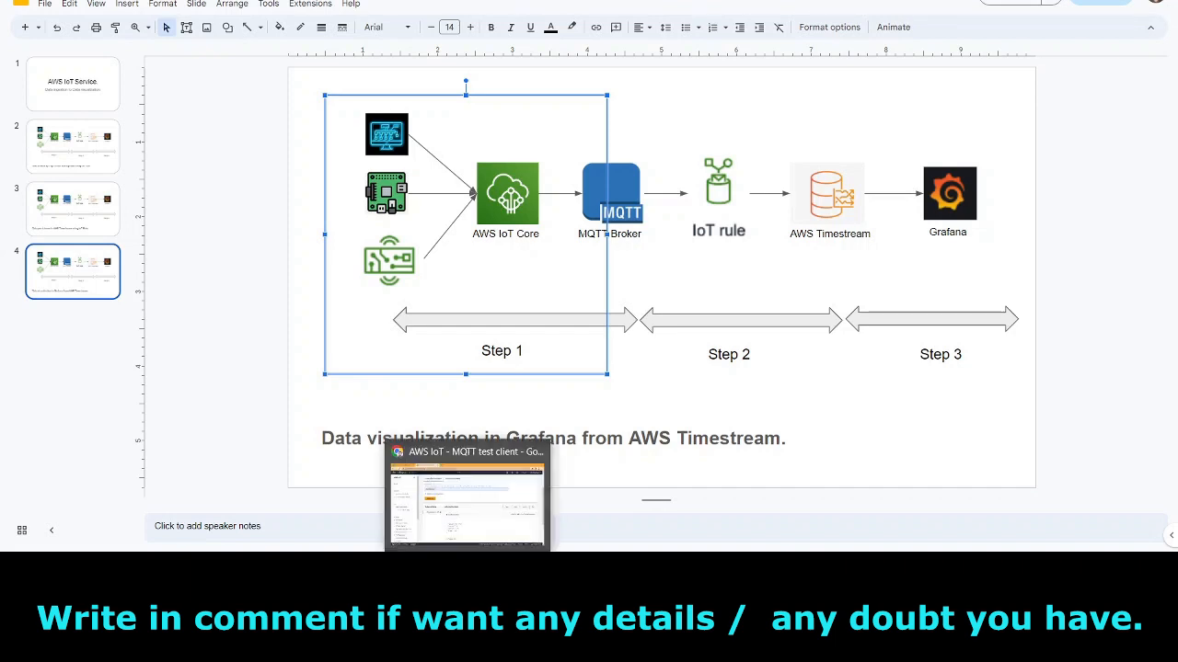
click(466, 502)
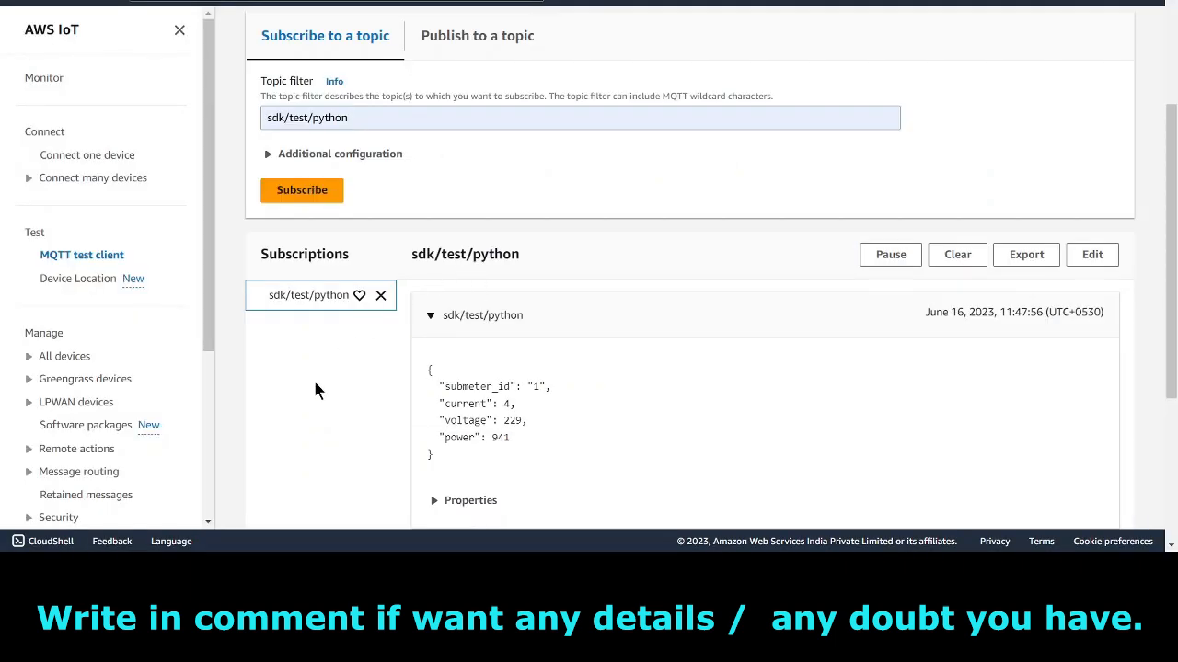
scroll(309, 393, down, 1)
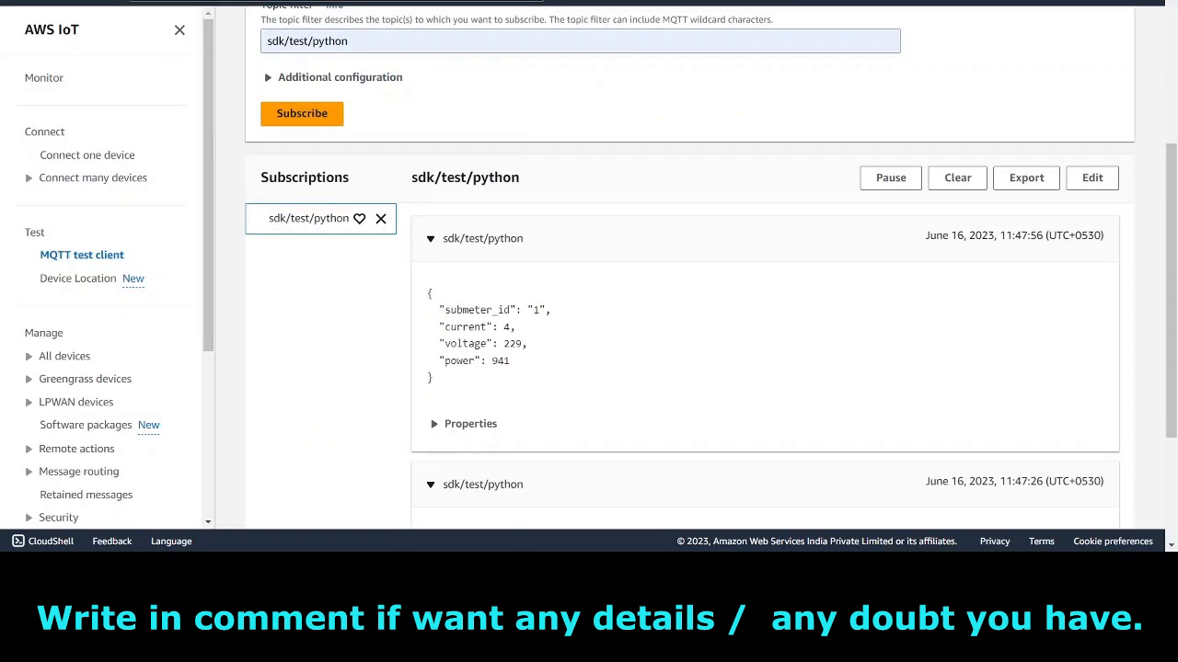
scroll(262, 304, up, 3)
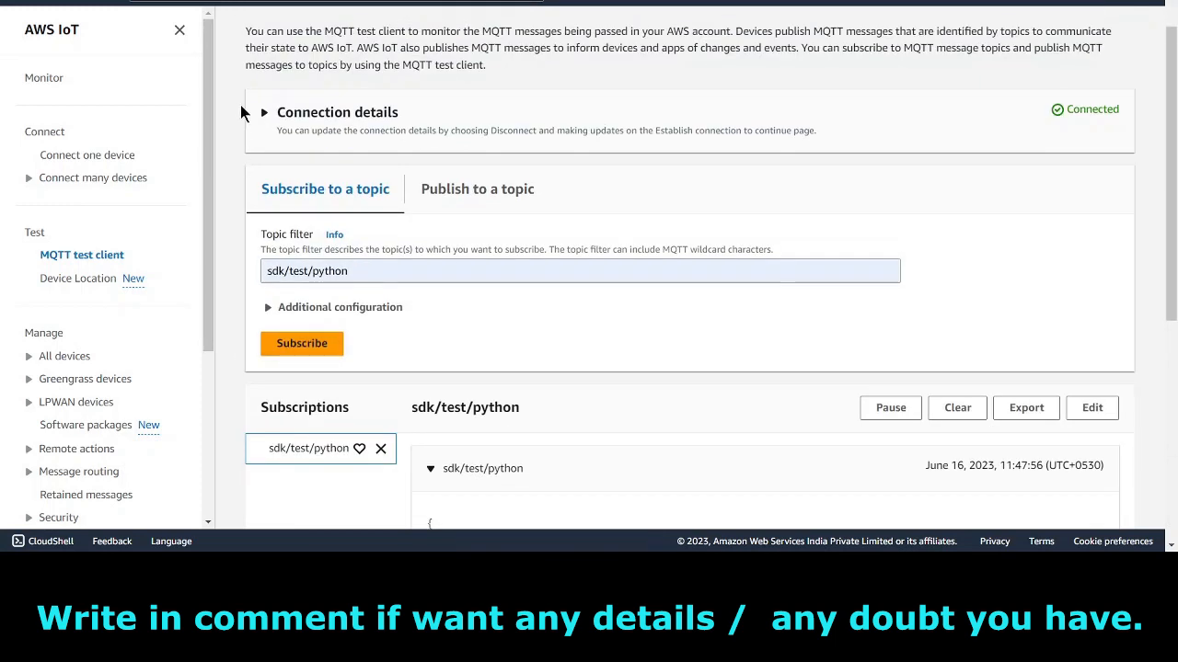
click(230, 3)
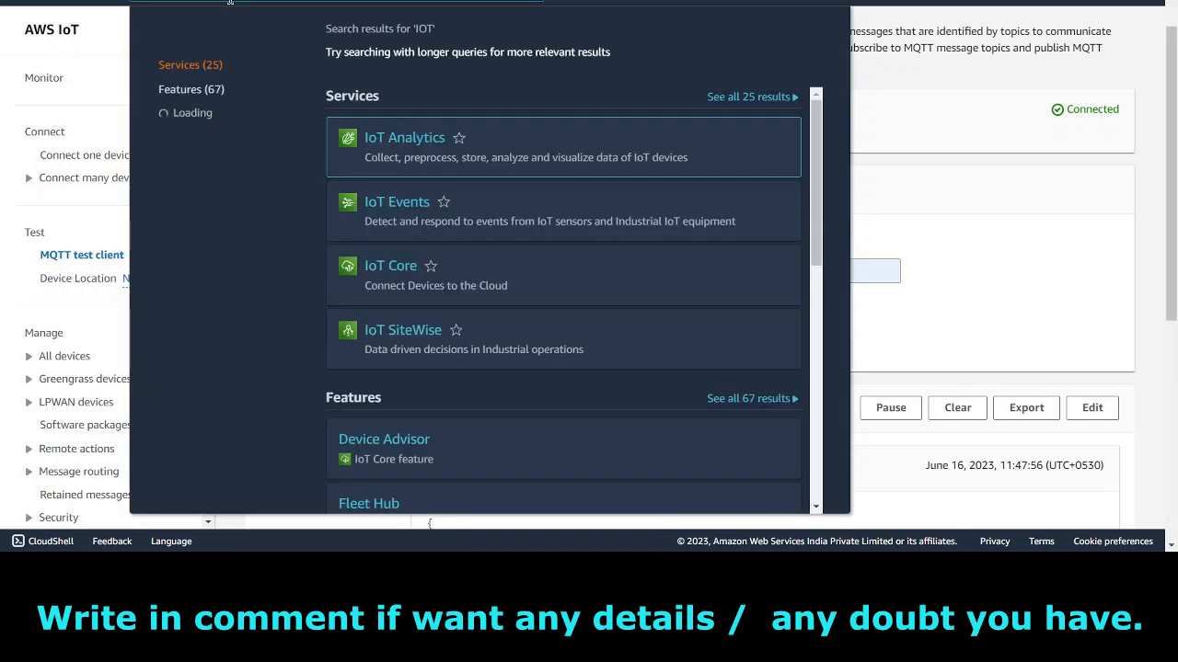
Open IoT Core and the my_iot_core_to_timestream rule under Message routing > Rules.
mouse_move(400, 276)
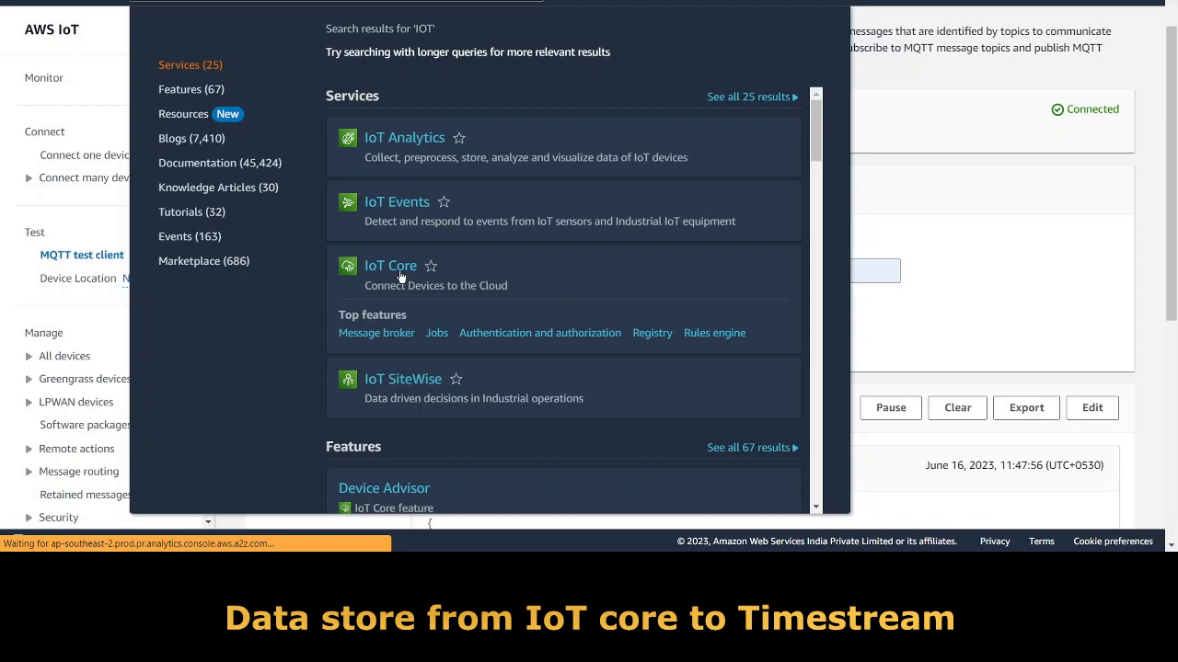
click(400, 276)
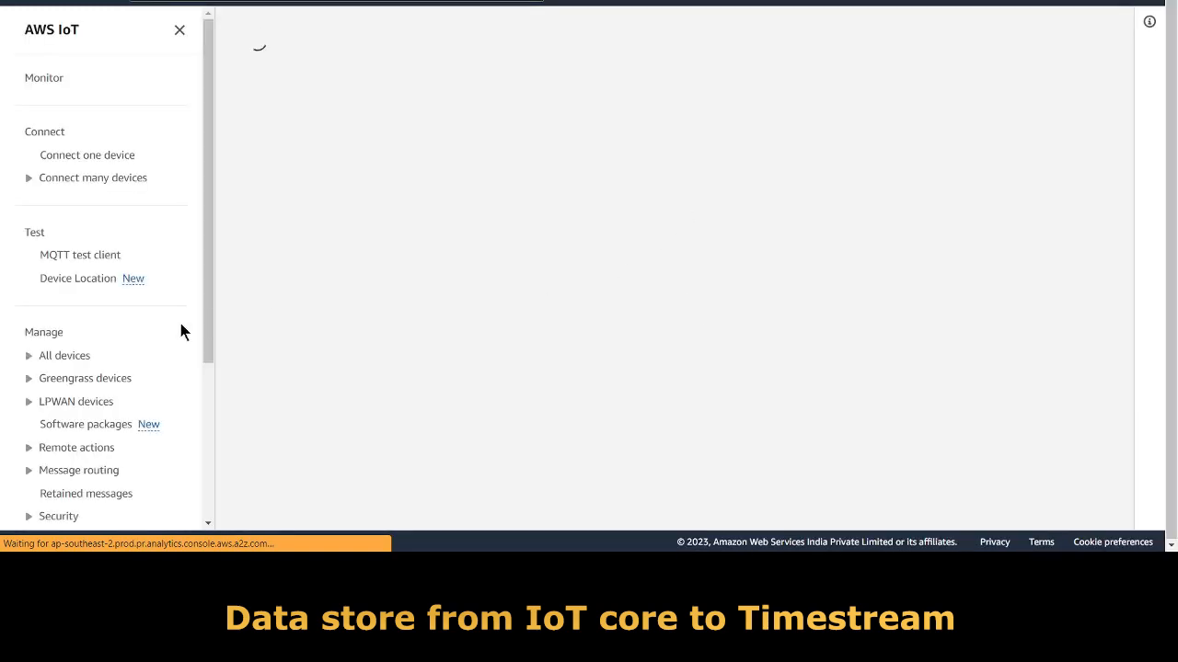
scroll(144, 376, down, 3)
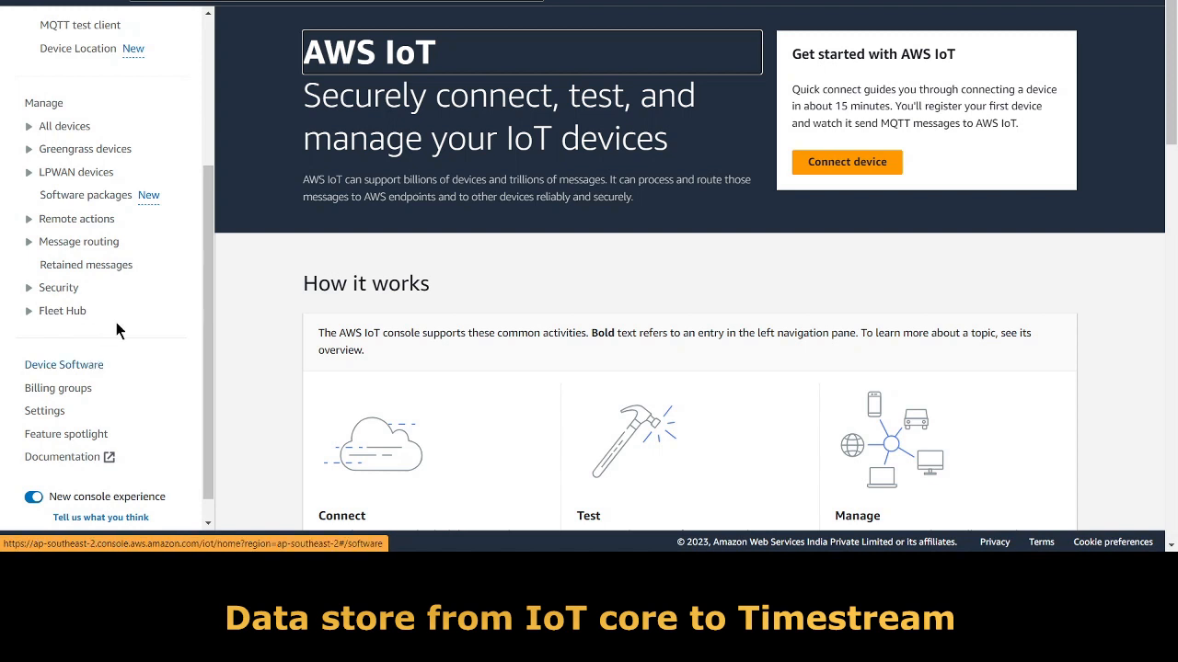
scroll(116, 318, up, 2)
click(26, 286)
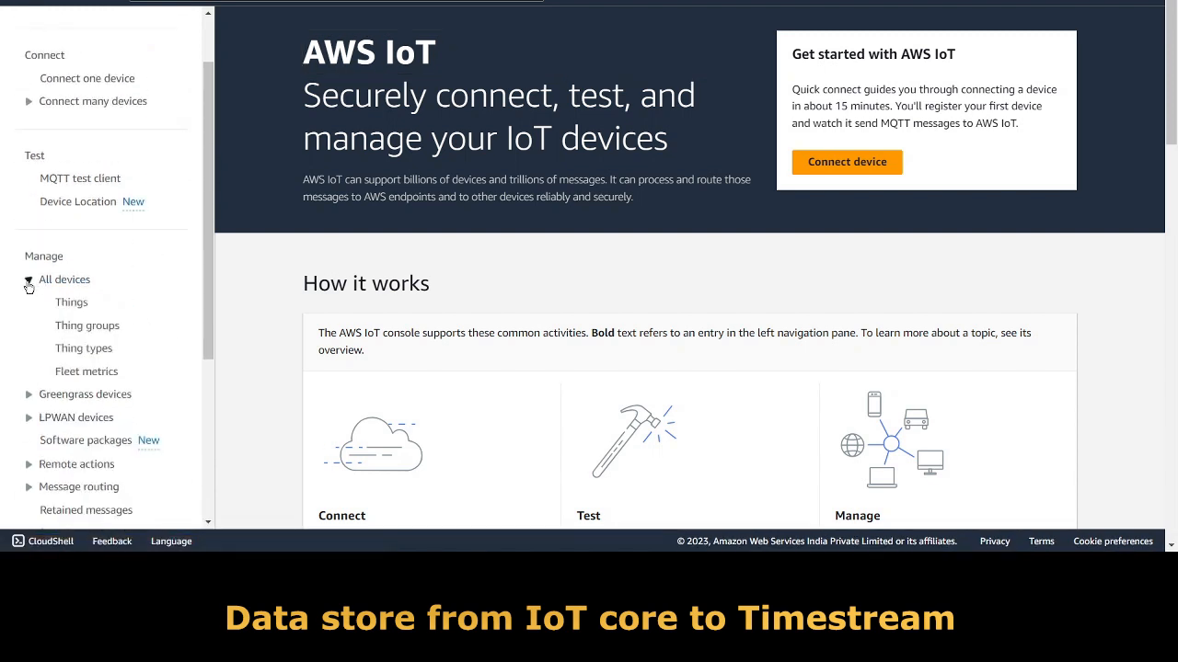
scroll(130, 337, down, 3)
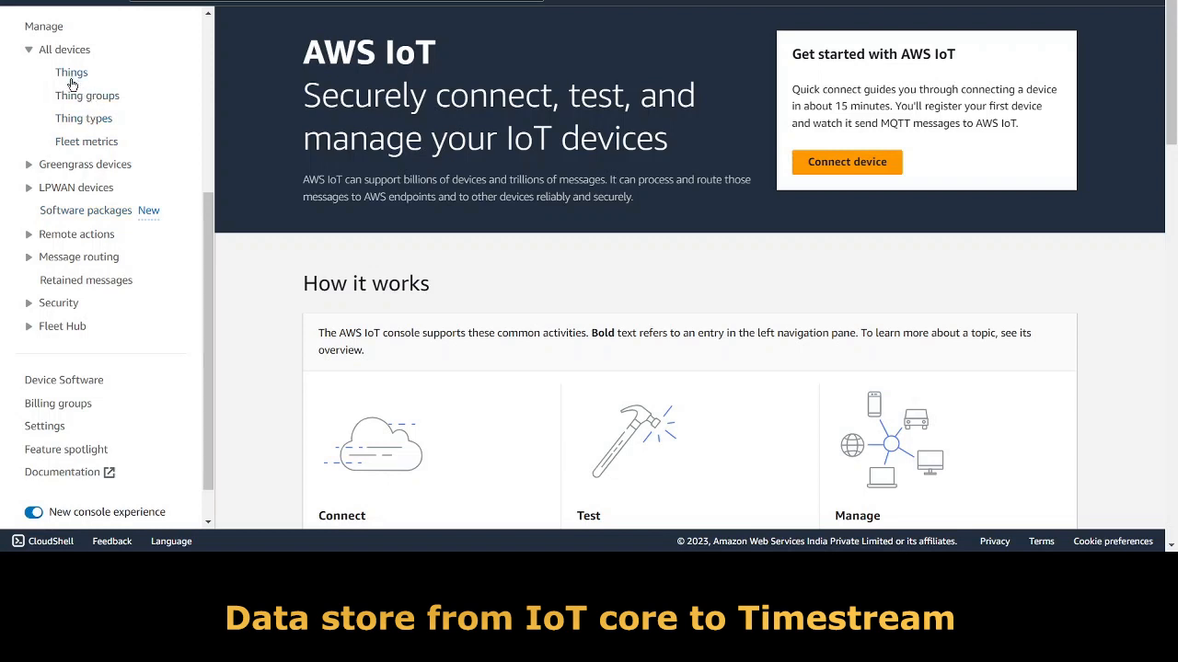
click(30, 258)
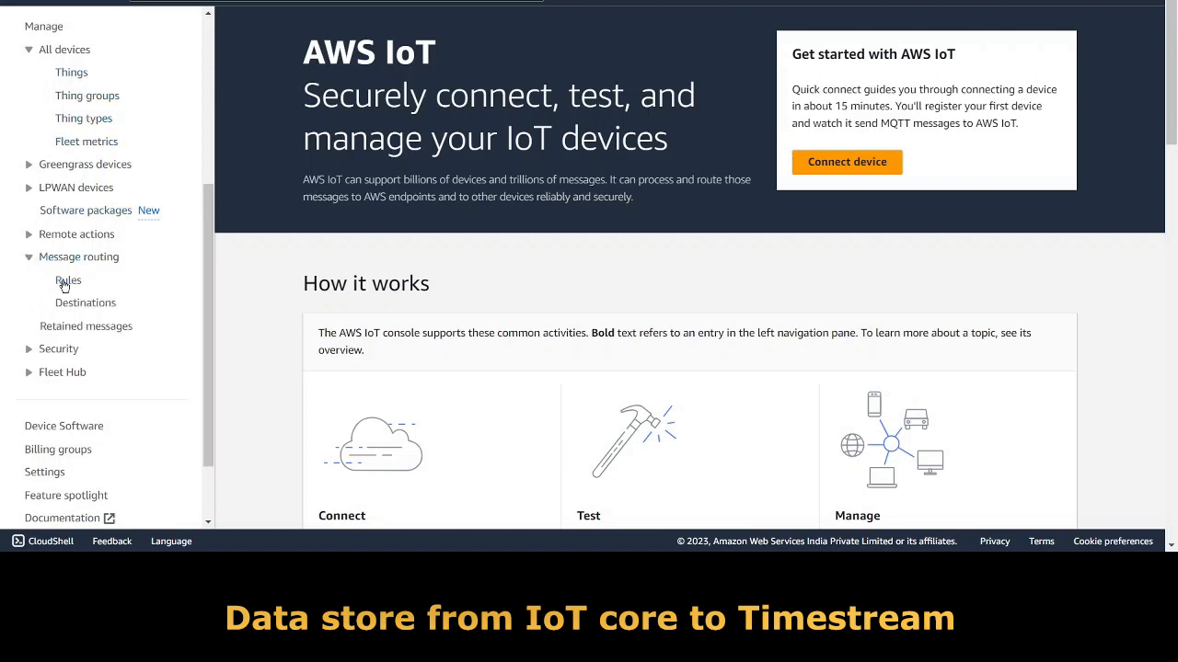
click(67, 281)
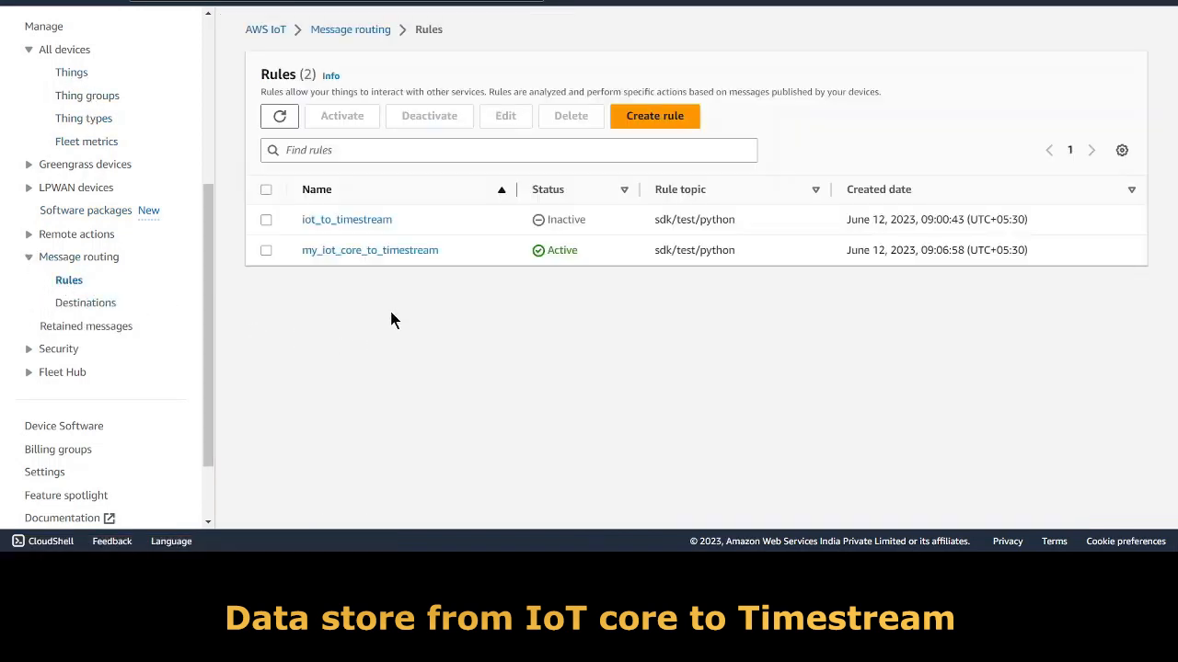
click(368, 250)
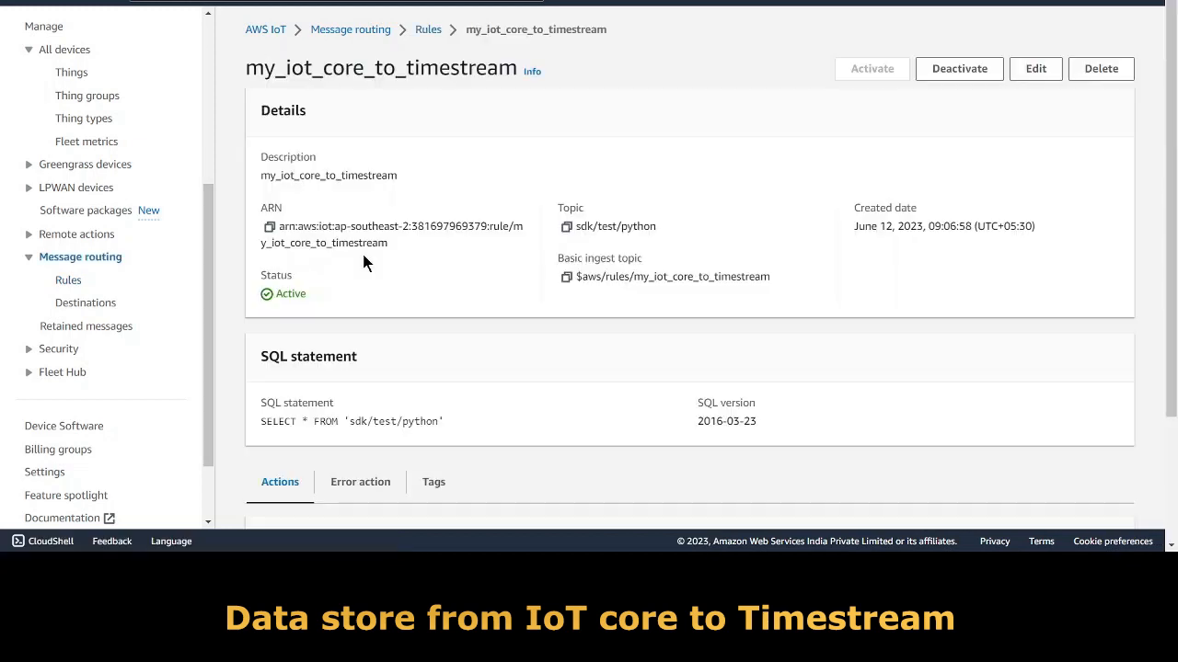
Review the rule's SQL statement and its Timestream action writing to sampleDB/mysensordata, then search Timestream.
scroll(460, 341, down, 3)
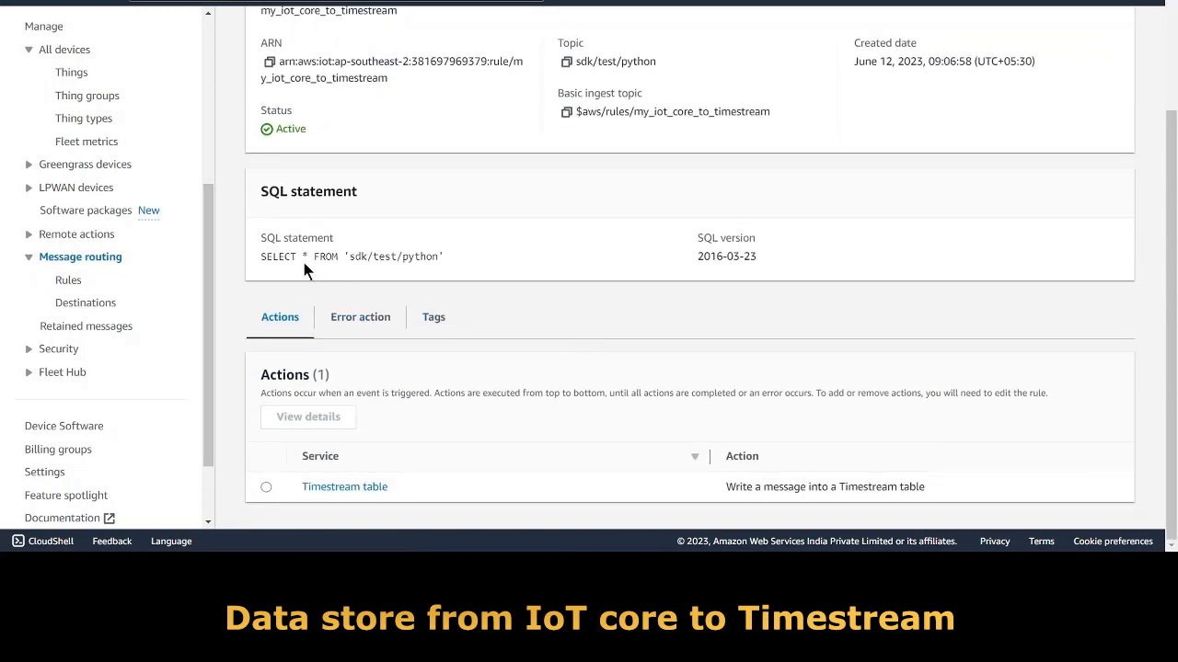
drag(261, 257, 443, 262)
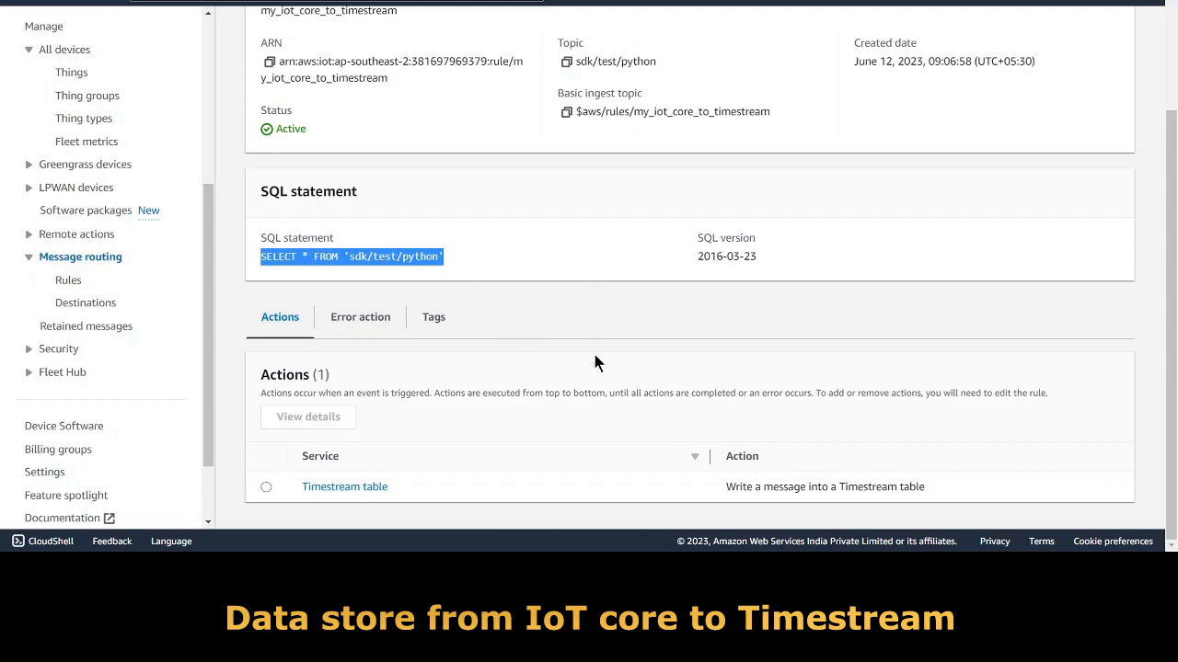
click(469, 260)
drag(470, 261, 262, 260)
drag(726, 486, 928, 486)
click(346, 490)
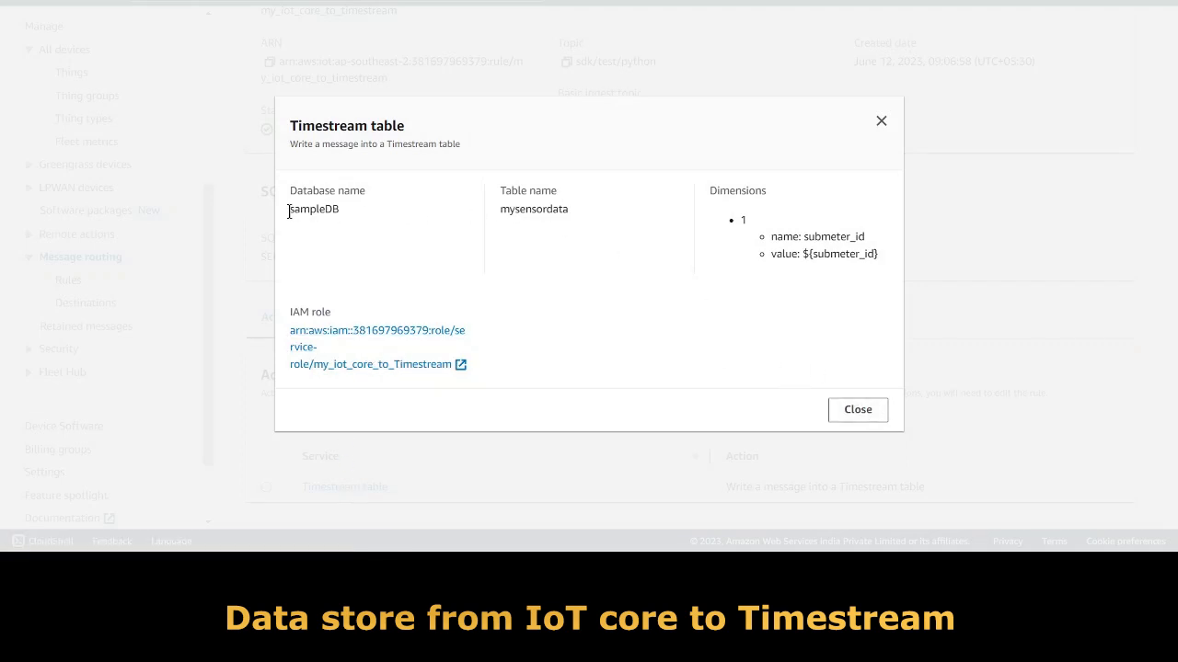
drag(300, 210, 342, 210)
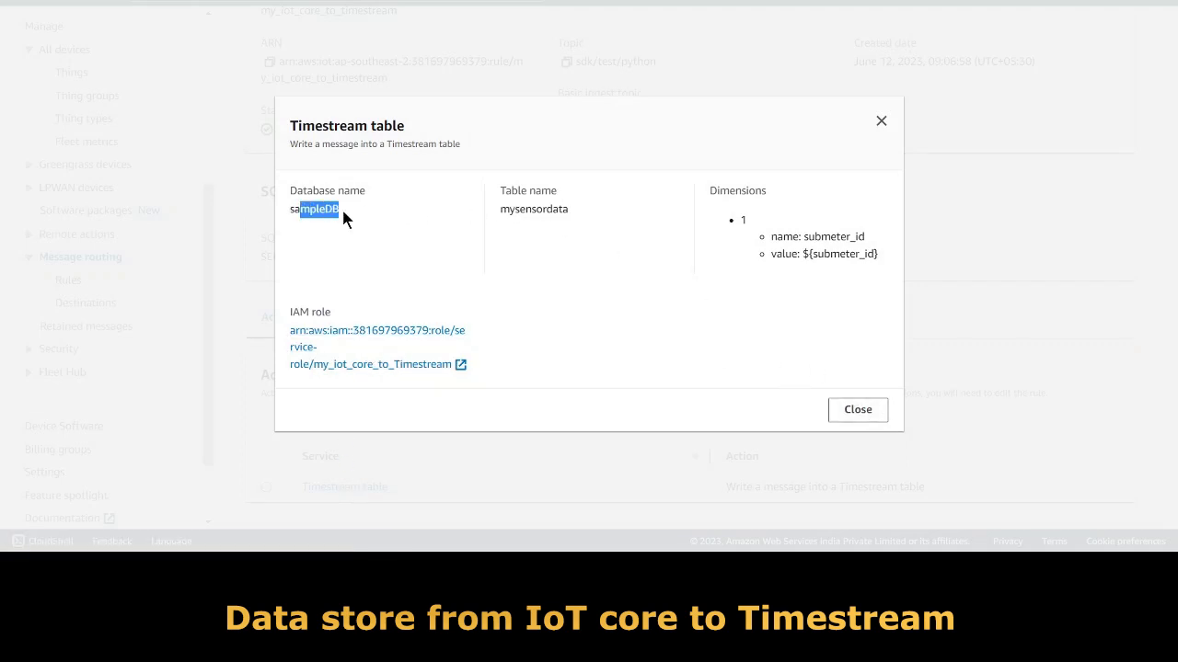
double_click(524, 209)
click(858, 413)
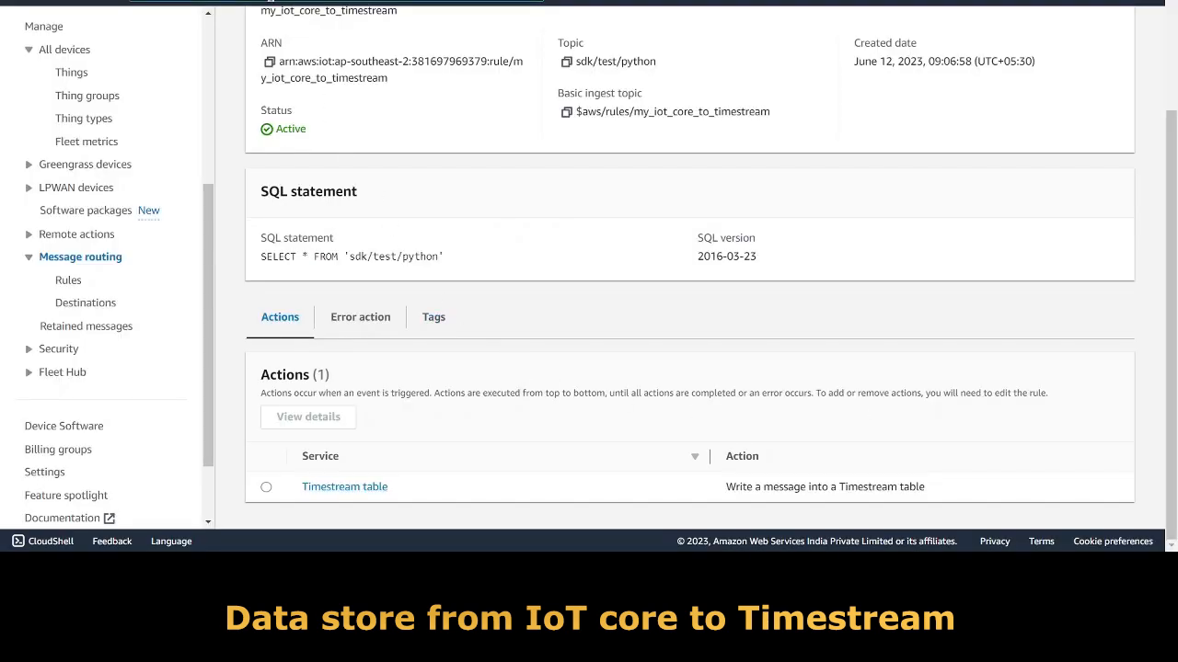
text(Timeste)
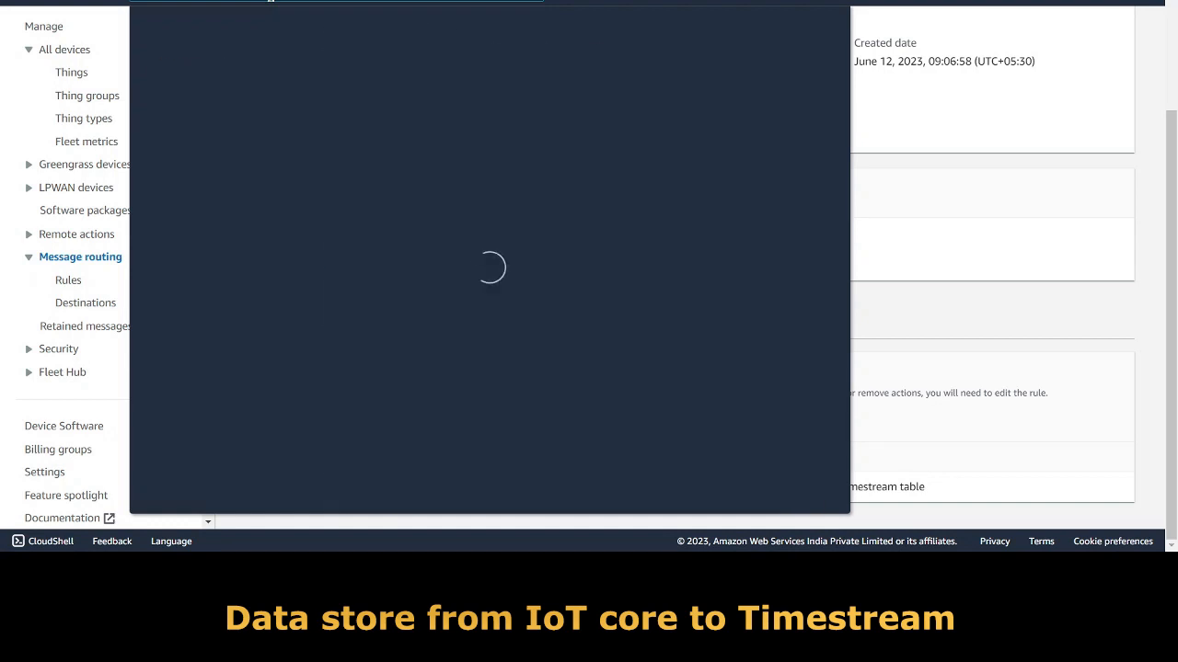
Open Amazon Timestream in a new tab and view the mysensordata table under Tables.
key(BackSpace)
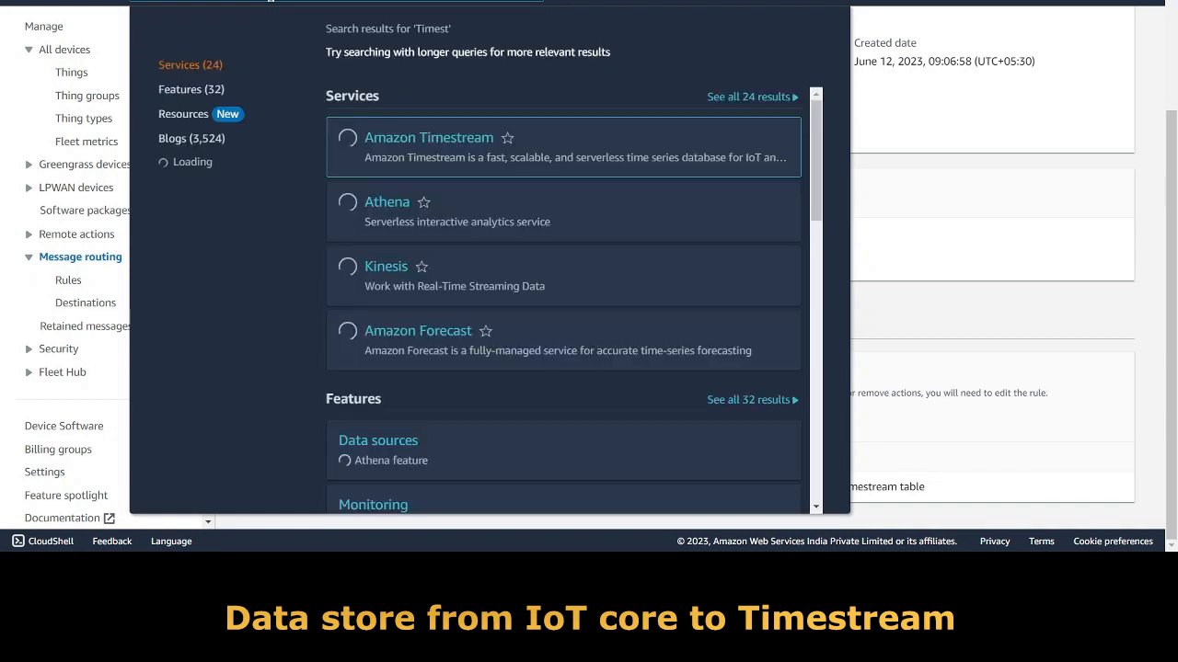
text(r)
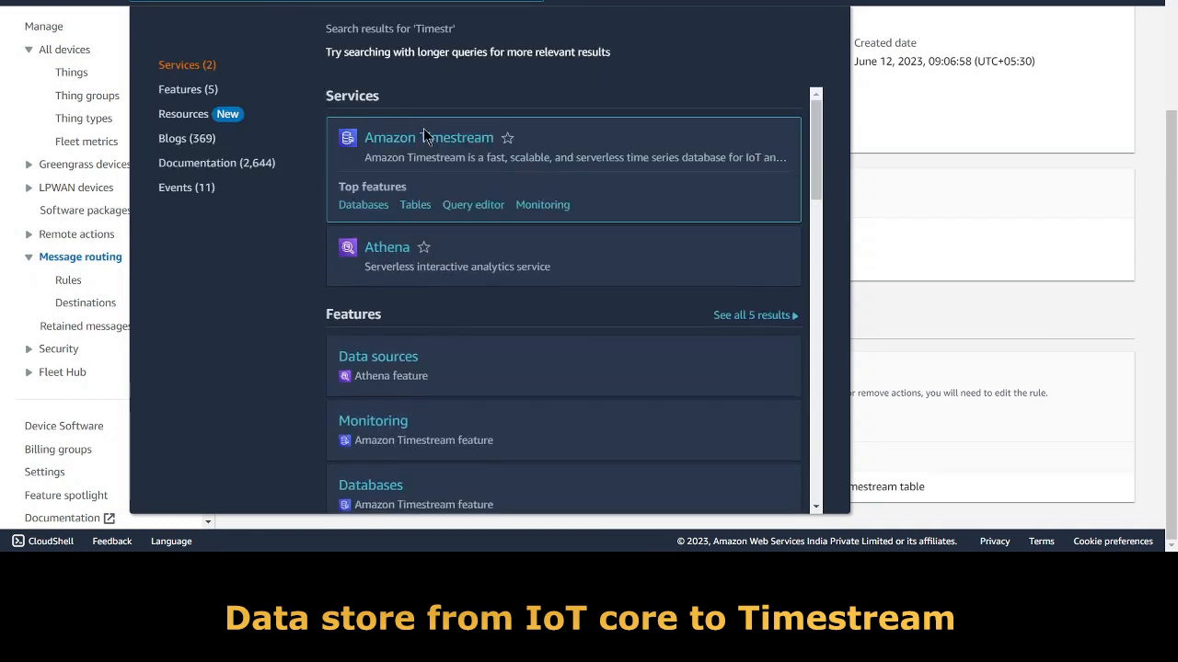
right_click(467, 145)
click(473, 152)
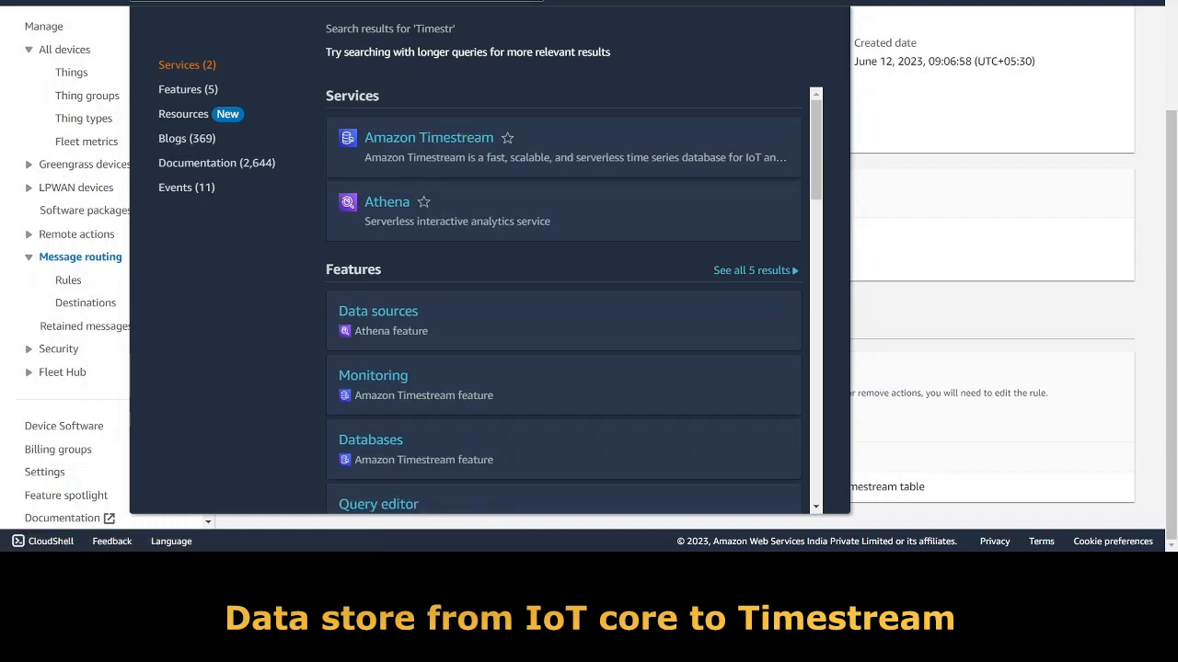
click(441, 1)
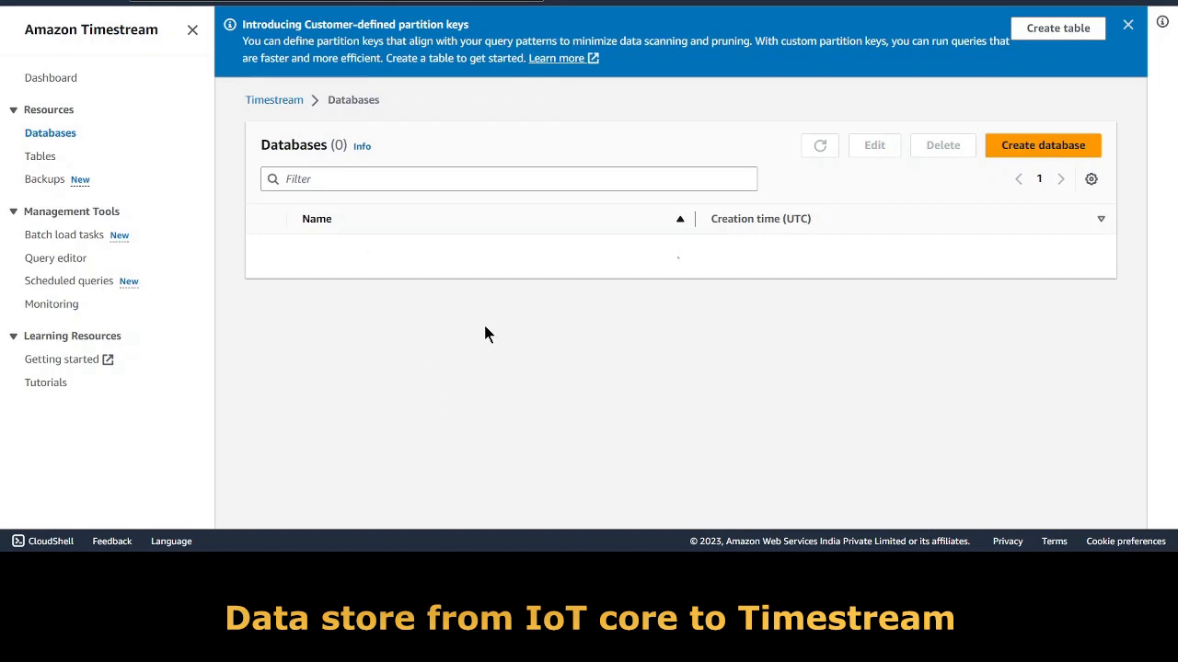
click(40, 156)
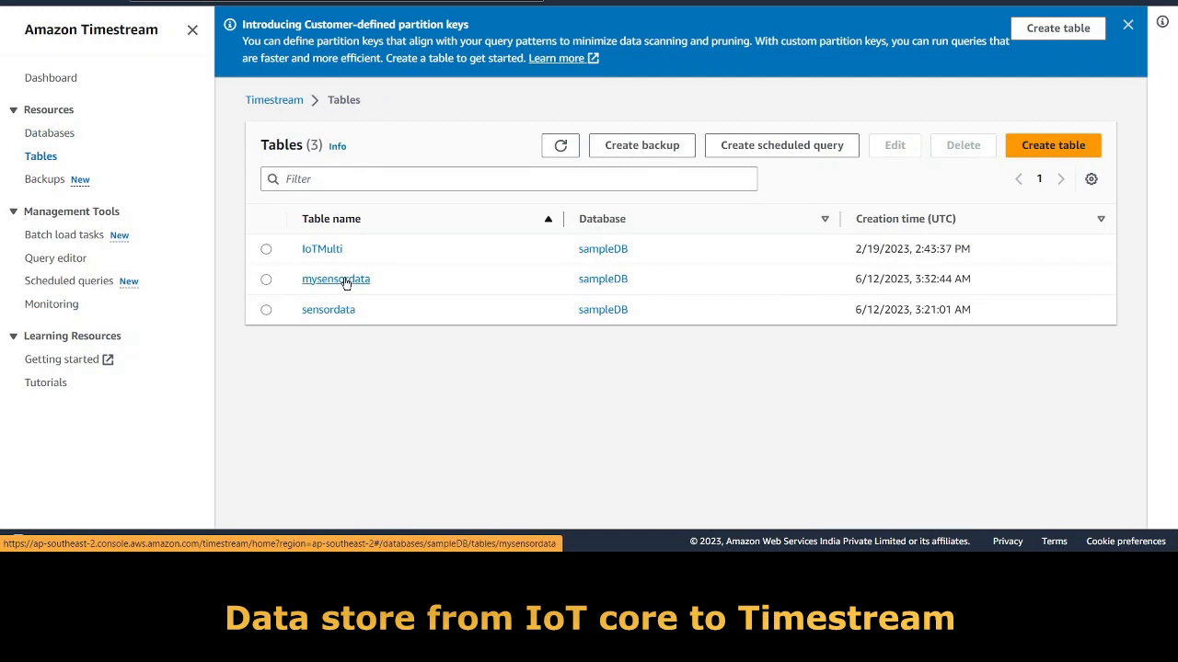
click(341, 281)
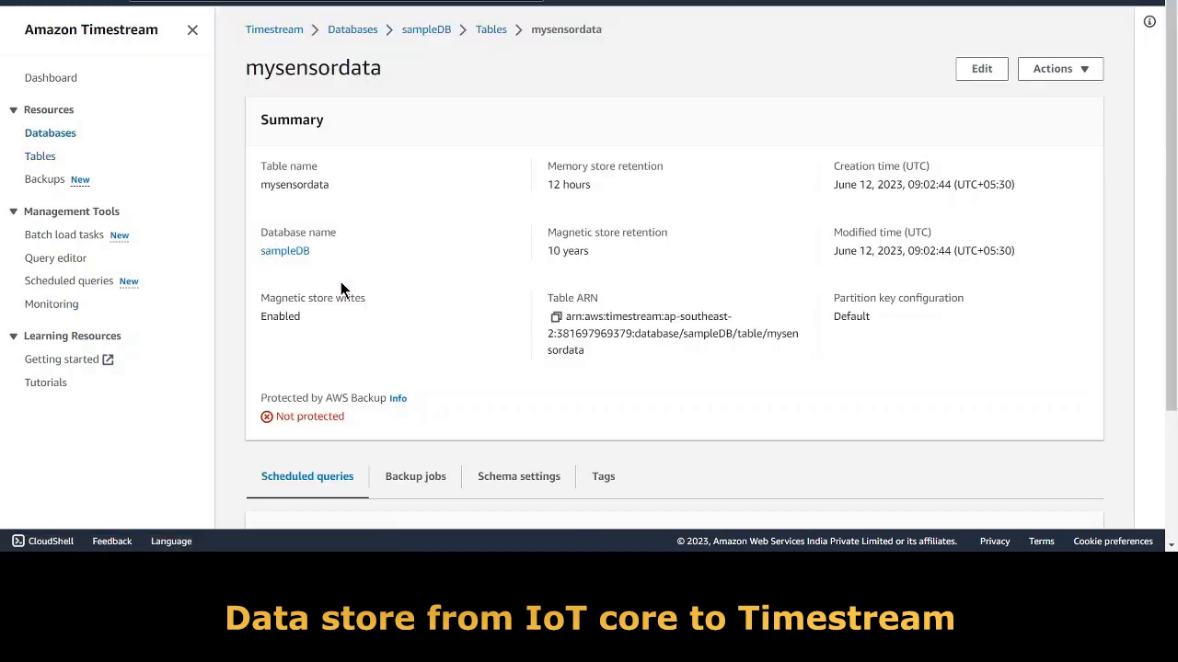
scroll(338, 304, down, 2)
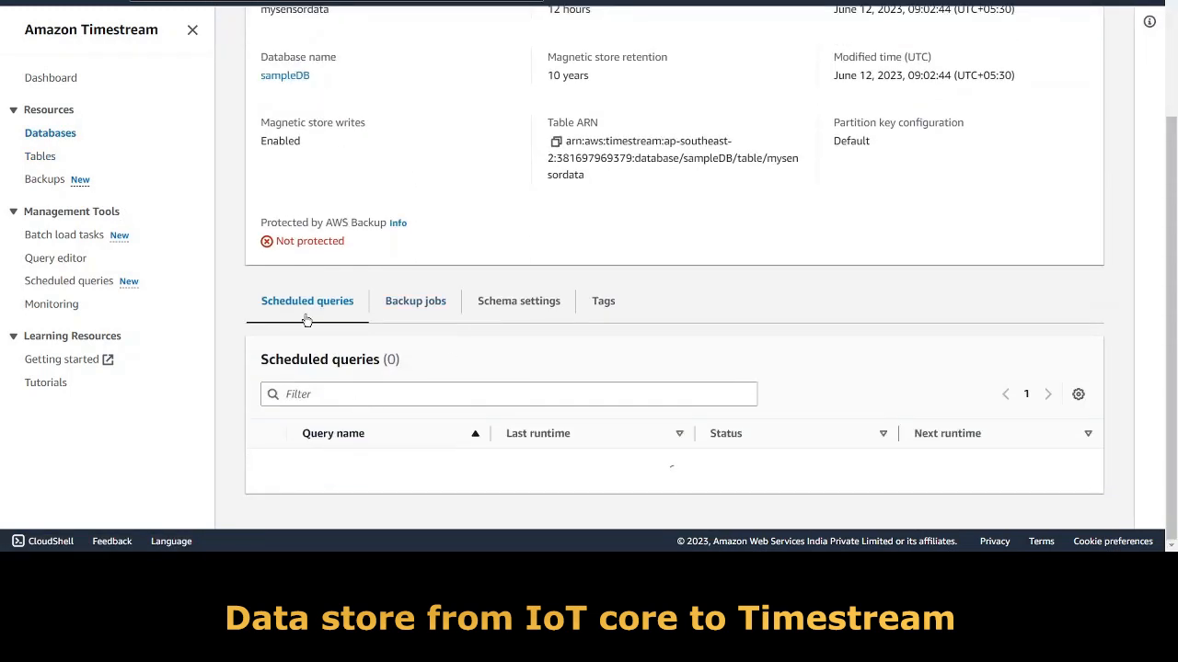
scroll(730, 368, up, 2)
click(1082, 71)
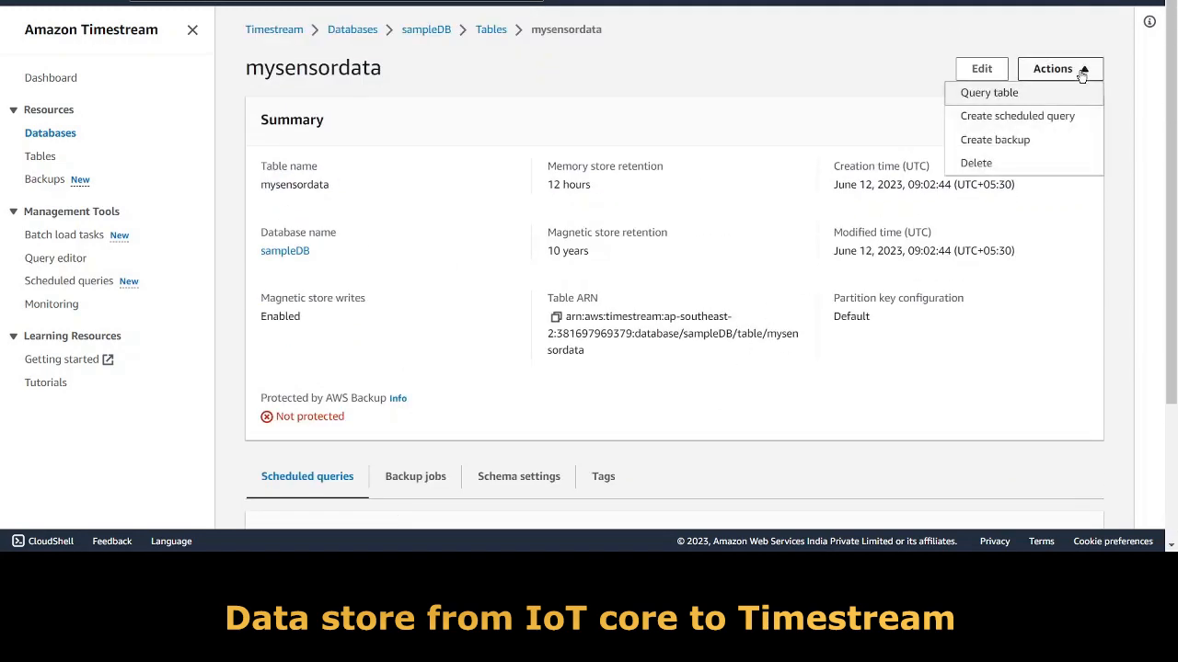
Run the default mysensordata query, returning 10 rows such as power 907, current 3, voltage 236.
click(989, 94)
scroll(641, 433, down, 1)
scroll(641, 425, down, 2)
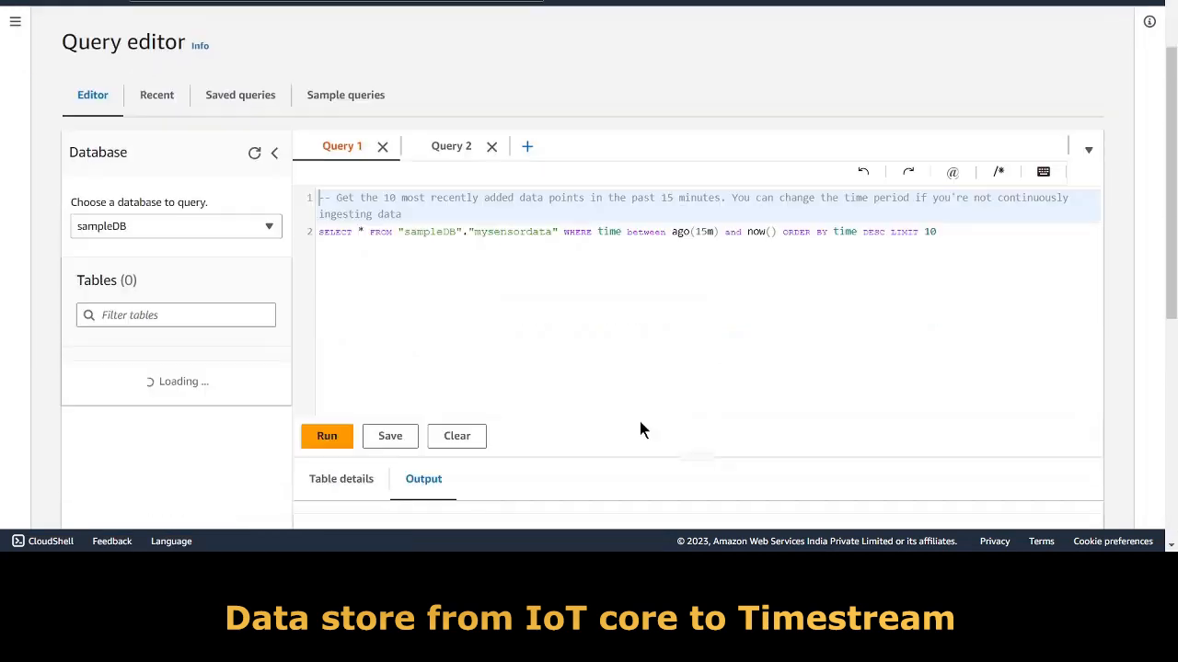
drag(320, 129, 895, 130)
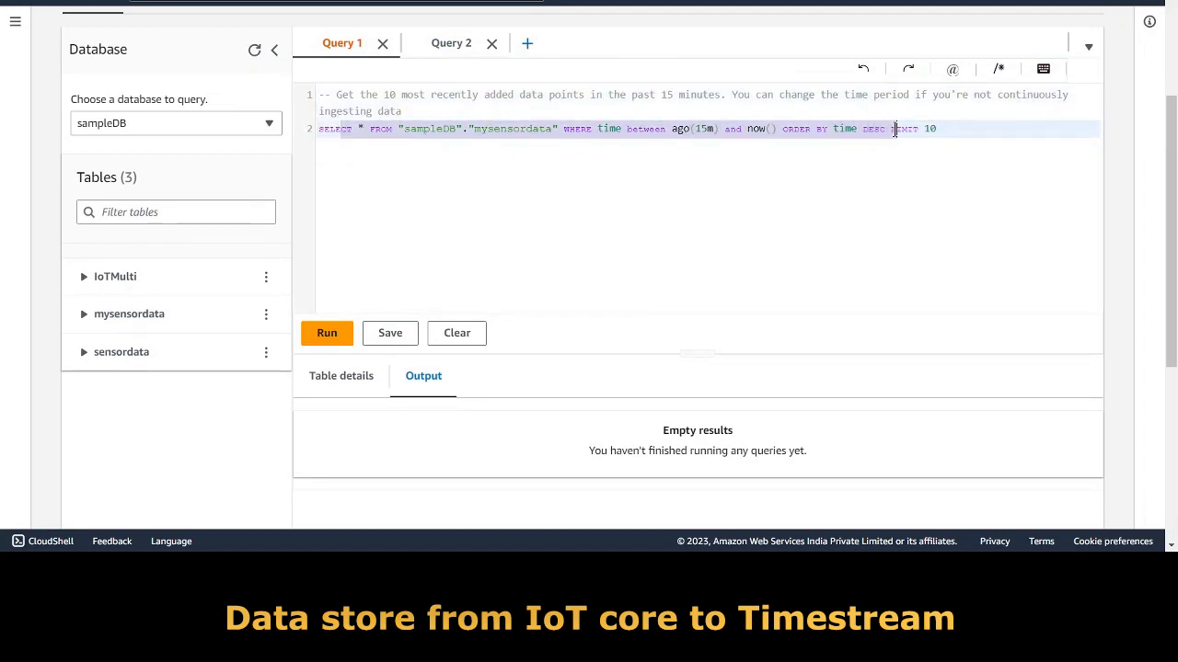
click(681, 129)
click(332, 333)
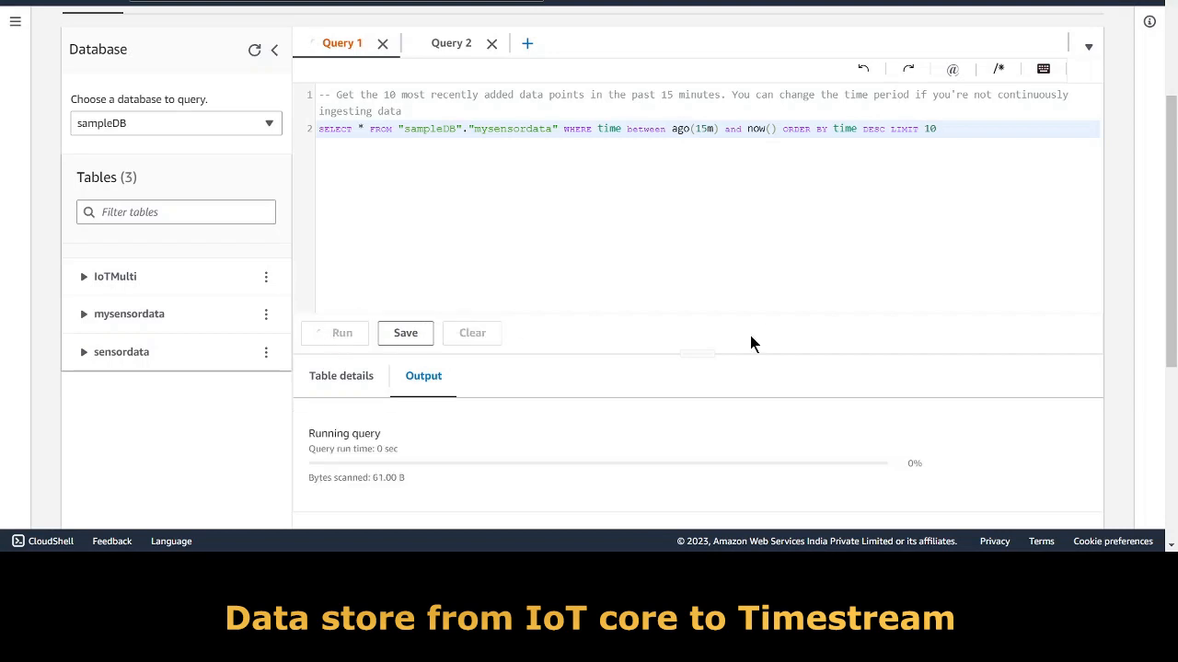
scroll(748, 322, down, 3)
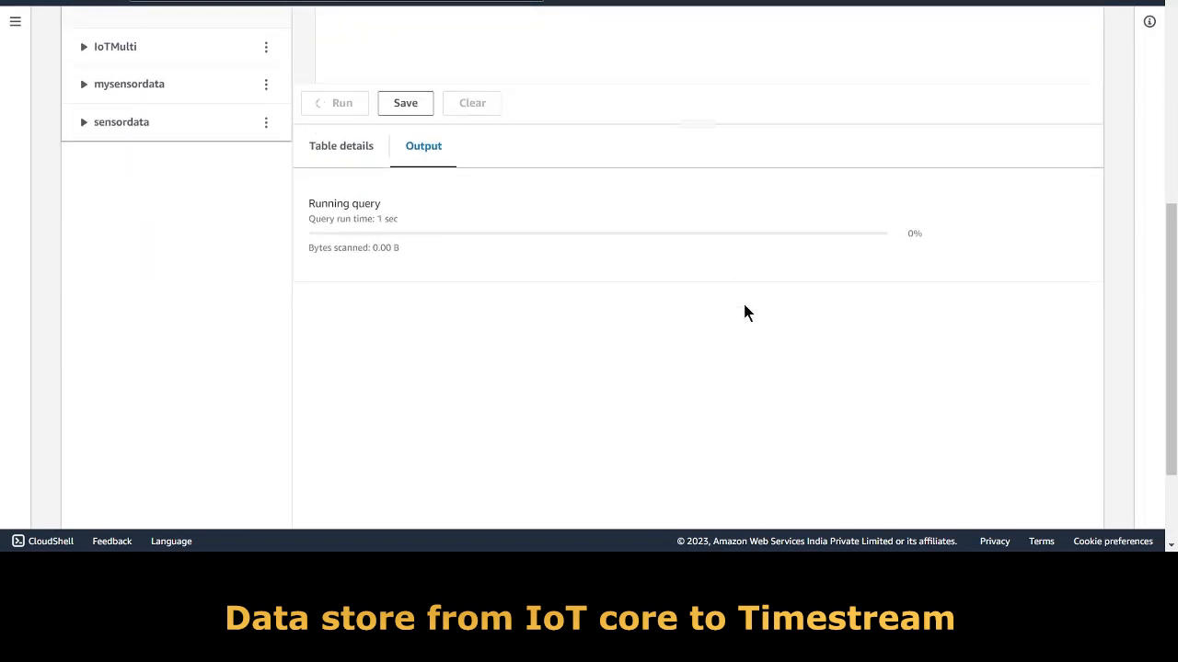
drag(645, 238, 705, 239)
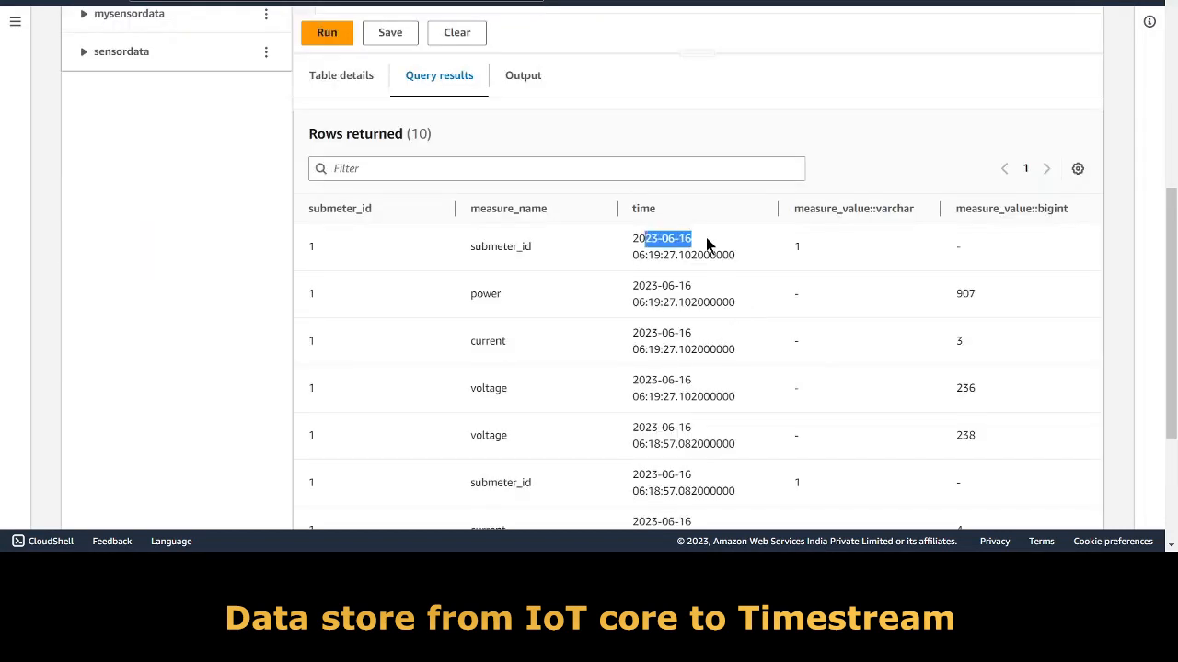
key(alt+Tab)
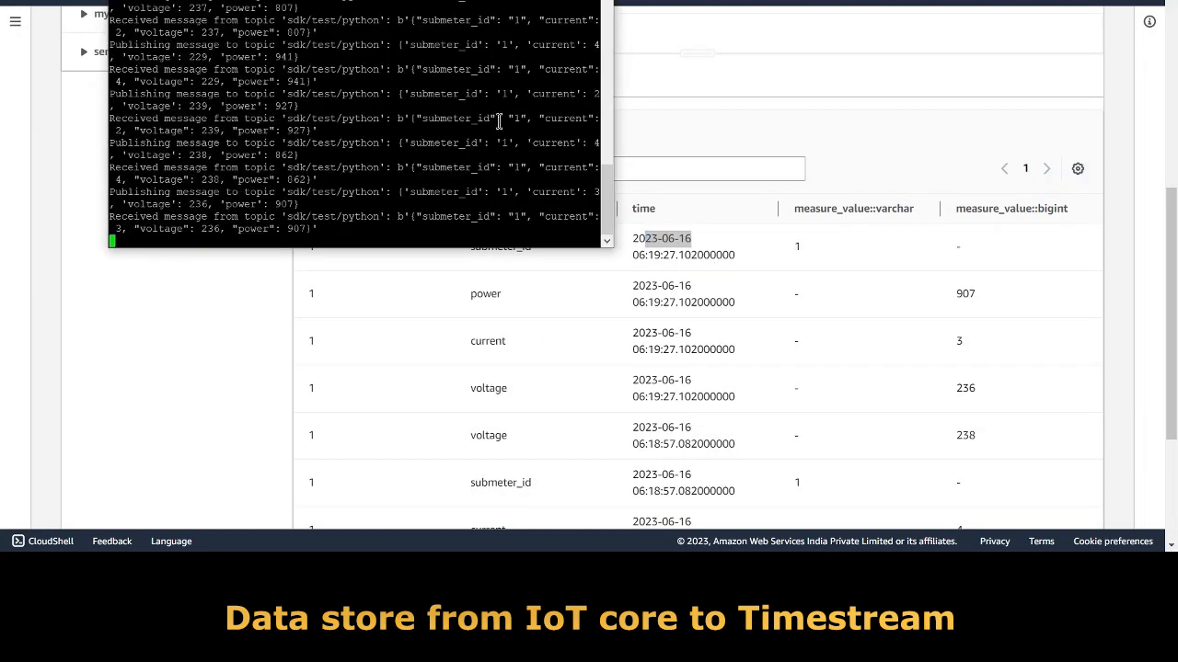
Rerun the Timestream query and match its newest submeter 1 rows to the terminal (power 952, voltage 229).
drag(386, 1, 317, 3)
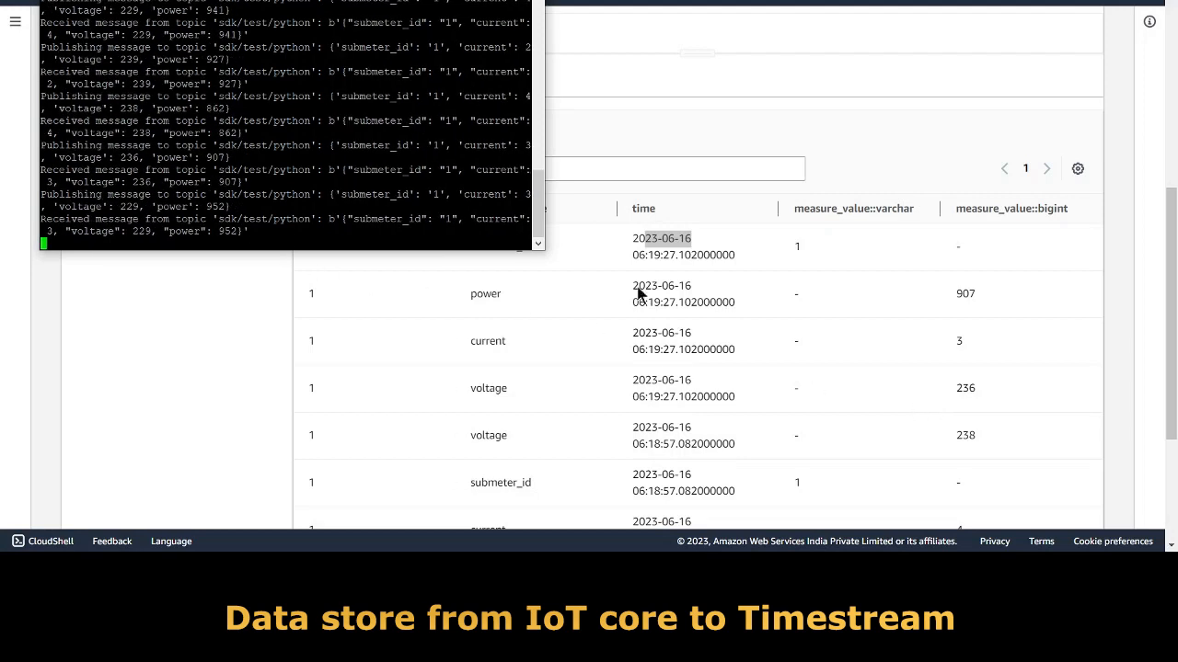
click(888, 170)
scroll(897, 198, up, 3)
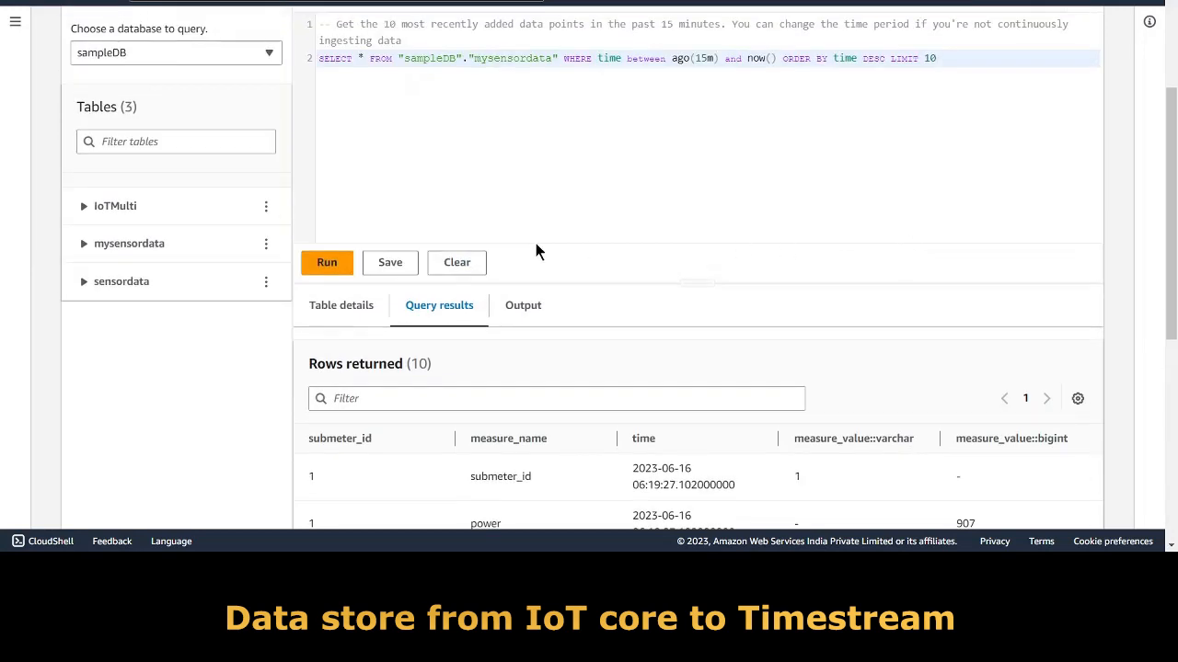
click(333, 265)
scroll(855, 387, down, 2)
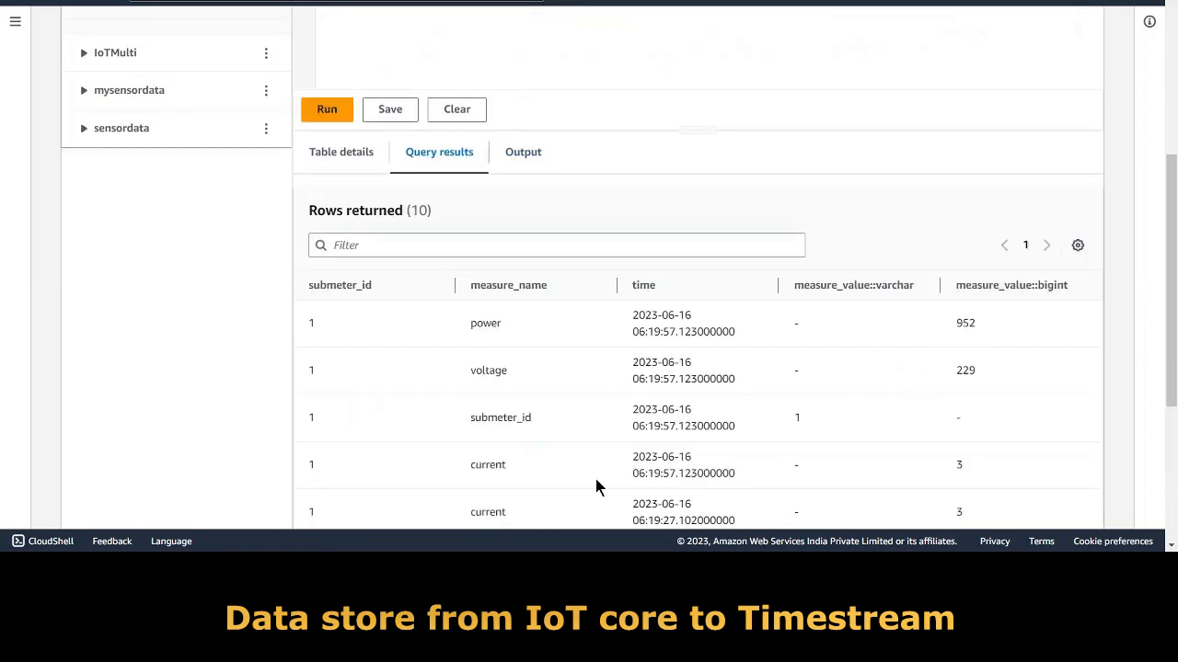
click(570, 563)
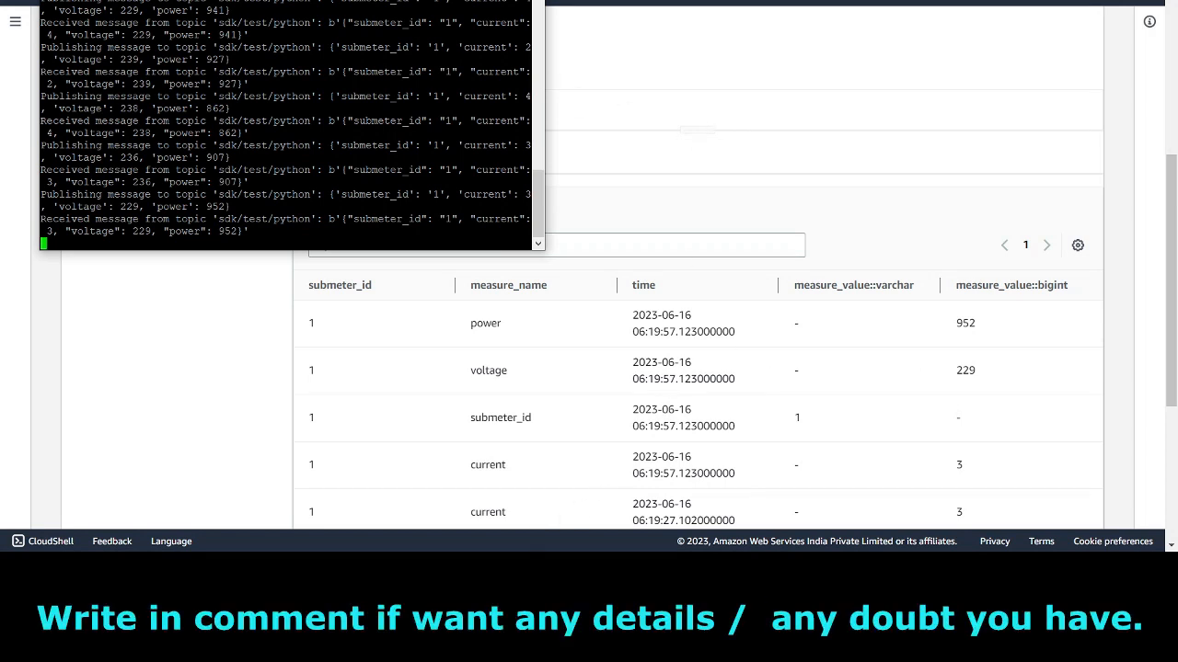
mouse_move(544, 565)
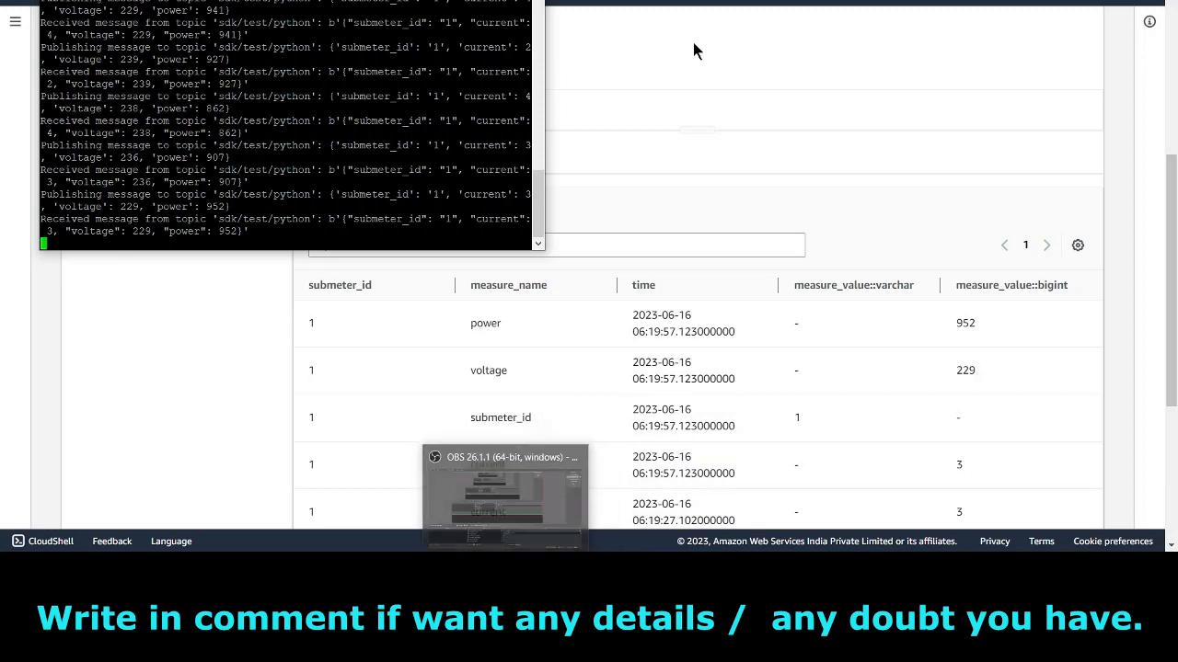
scroll(693, 42, up, 4)
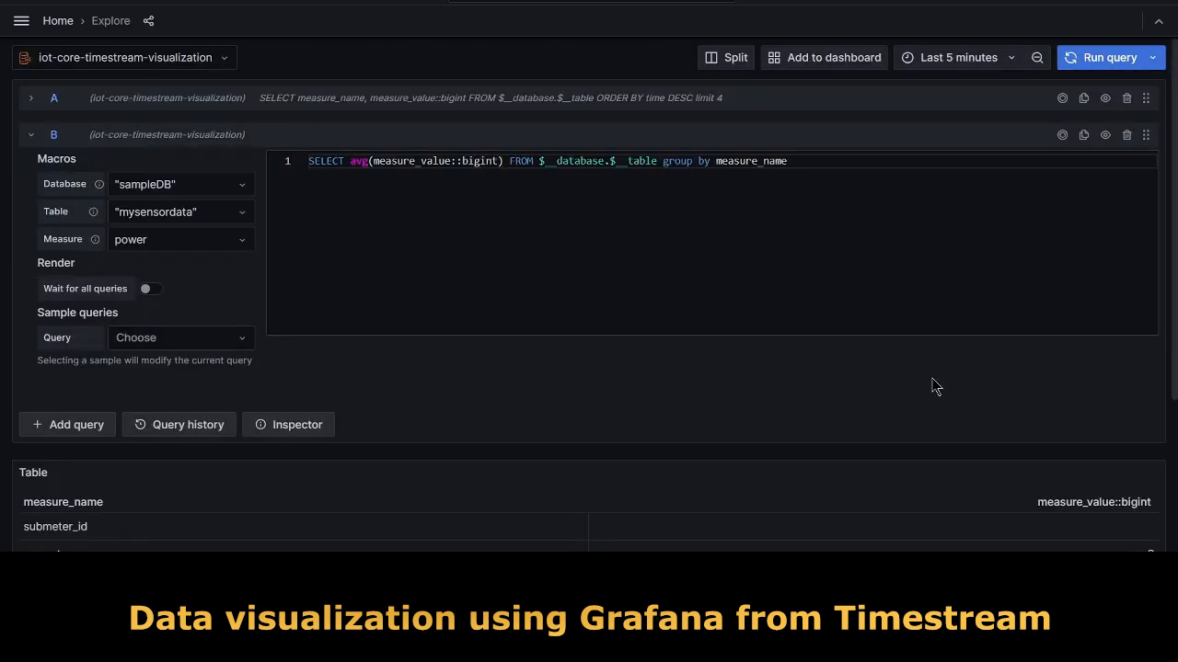
Scroll through Grafana Explore's query B, which averages sampleDB.mysensordata measures grouped by measure_name.
scroll(932, 391, down, 2)
scroll(932, 391, up, 2)
scroll(419, 362, down, 1)
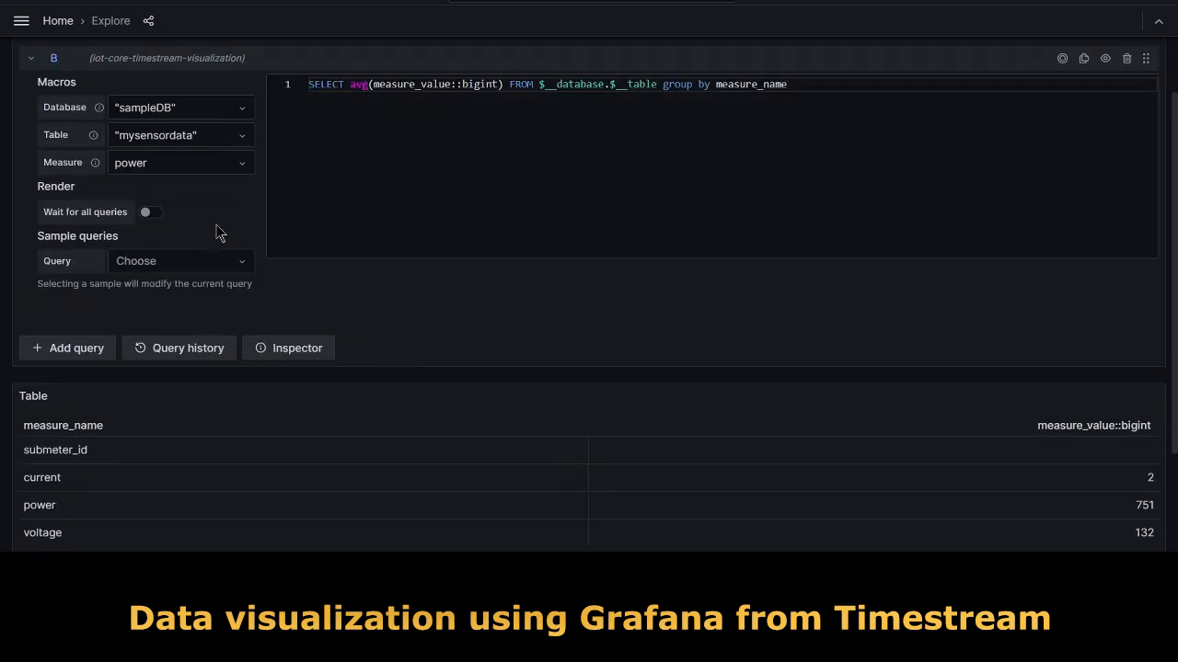
scroll(549, 332, down, 1)
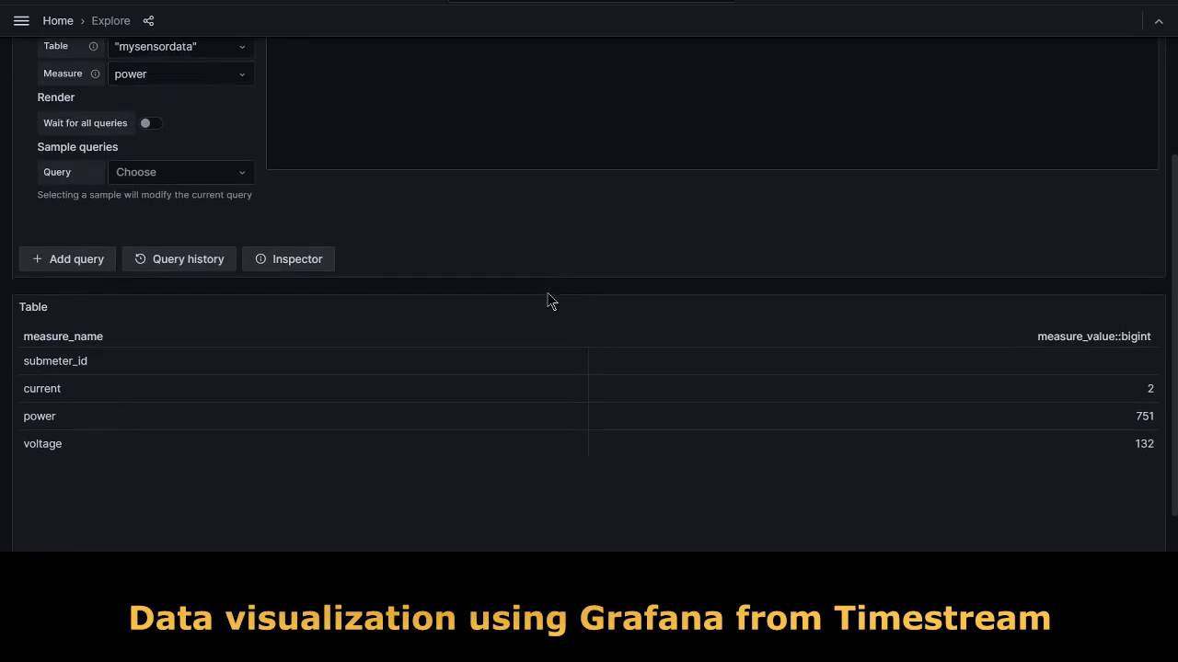
scroll(546, 303, up, 2)
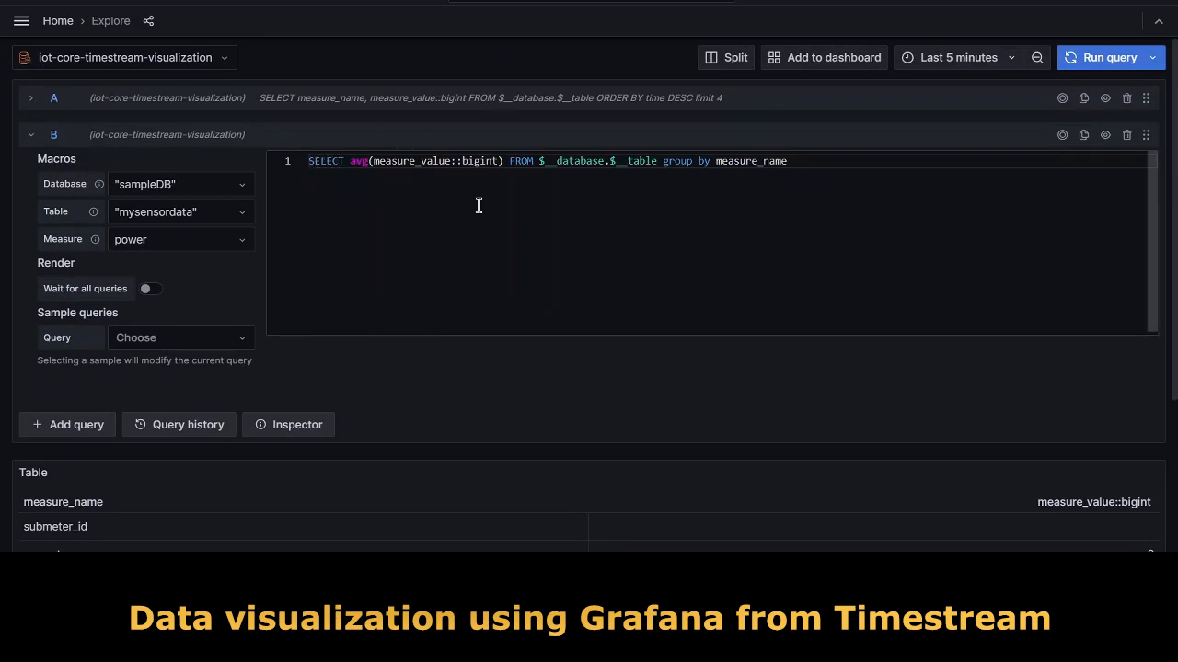
drag(332, 162, 531, 170)
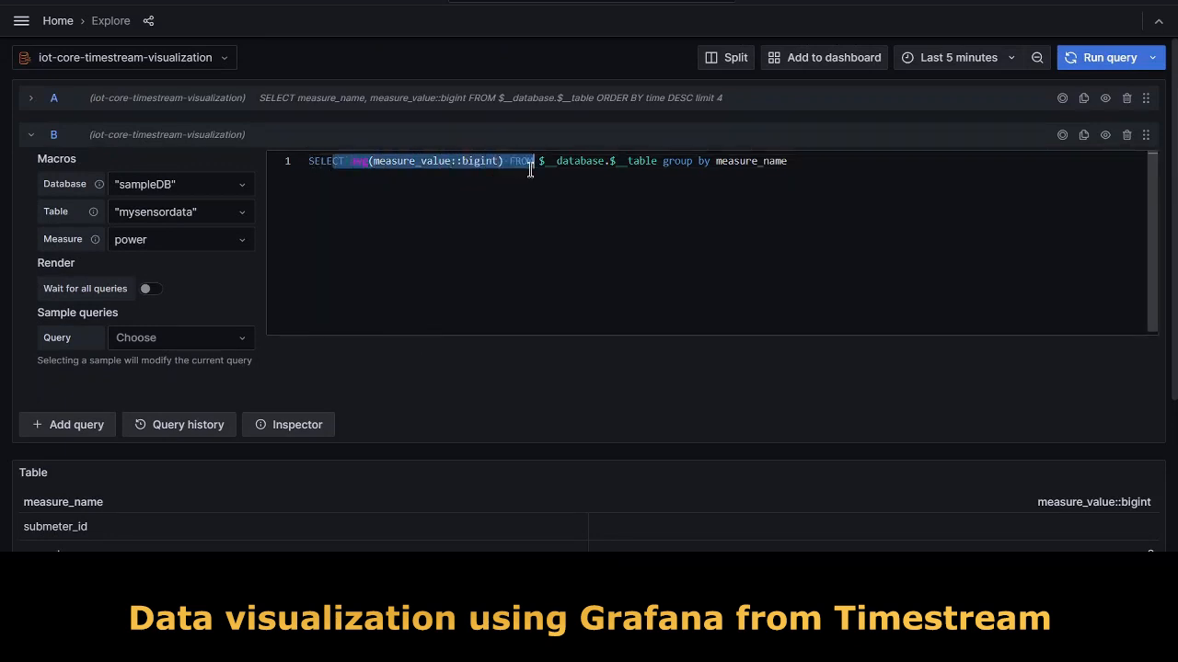
click(683, 175)
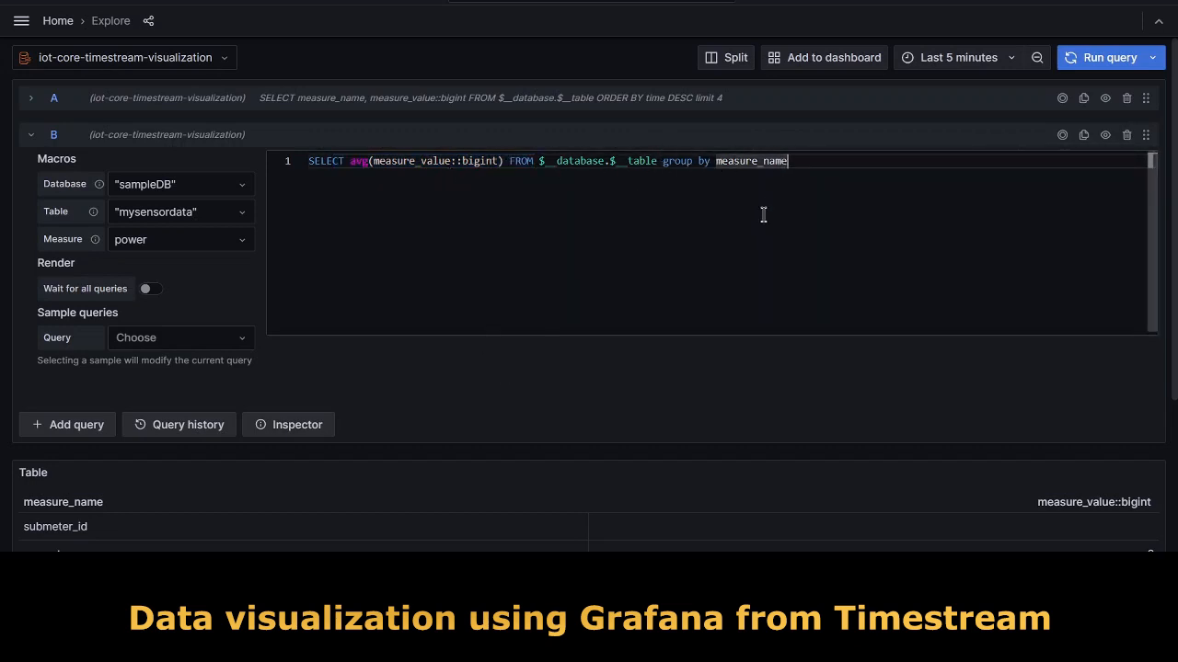
scroll(500, 411, down, 3)
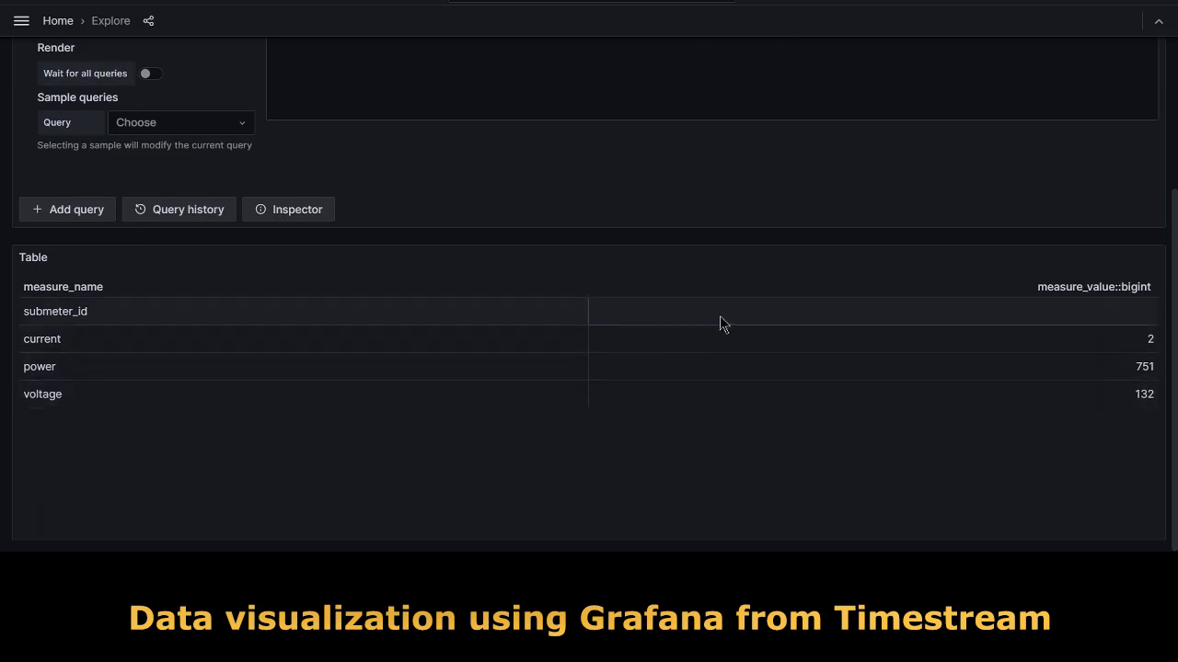
scroll(123, 362, up, 3)
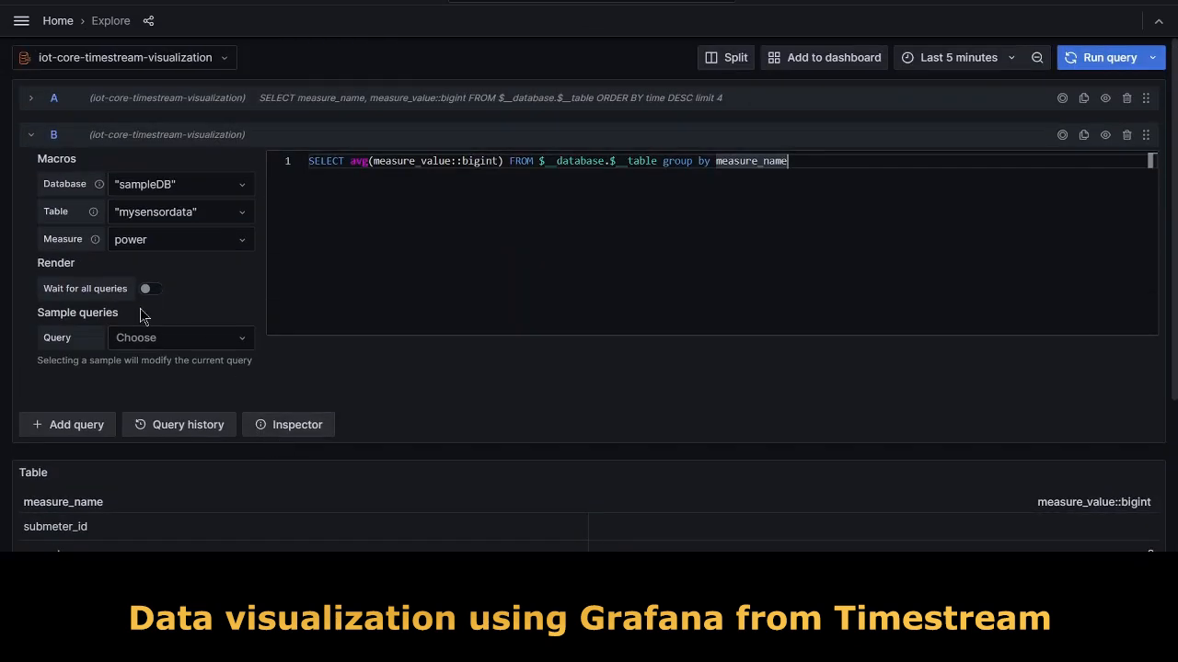
click(31, 134)
Expand query A and review its latest-values SQL, highlighting the measure_name and measure_value::bigint columns.
click(32, 98)
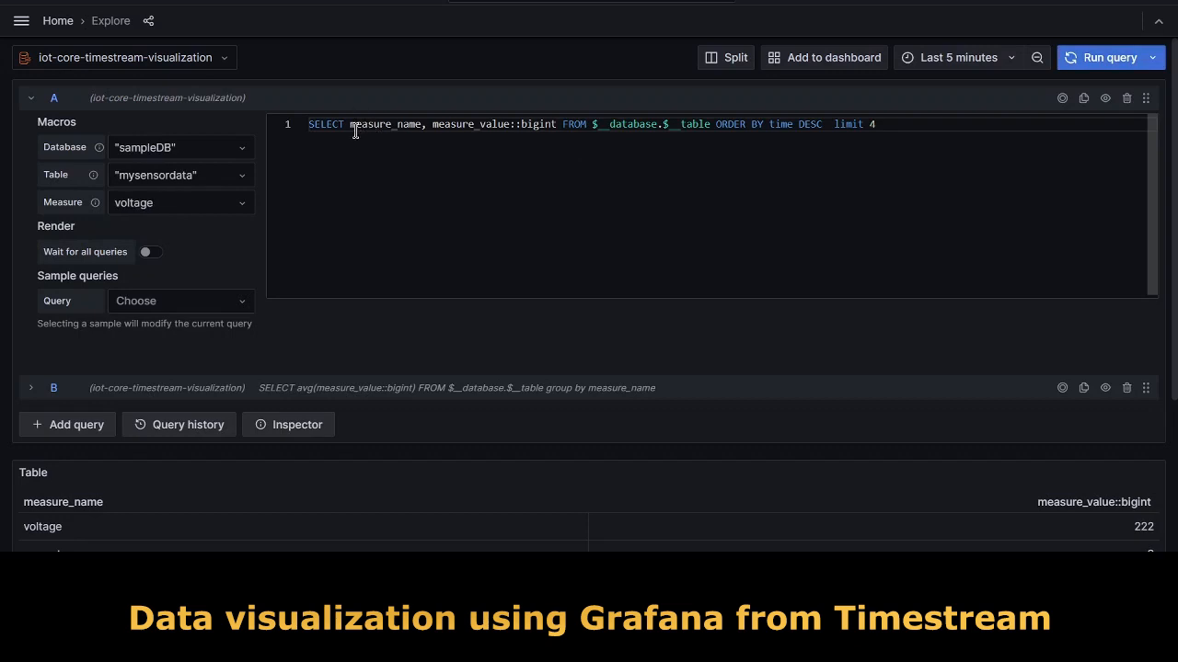
drag(350, 135, 556, 128)
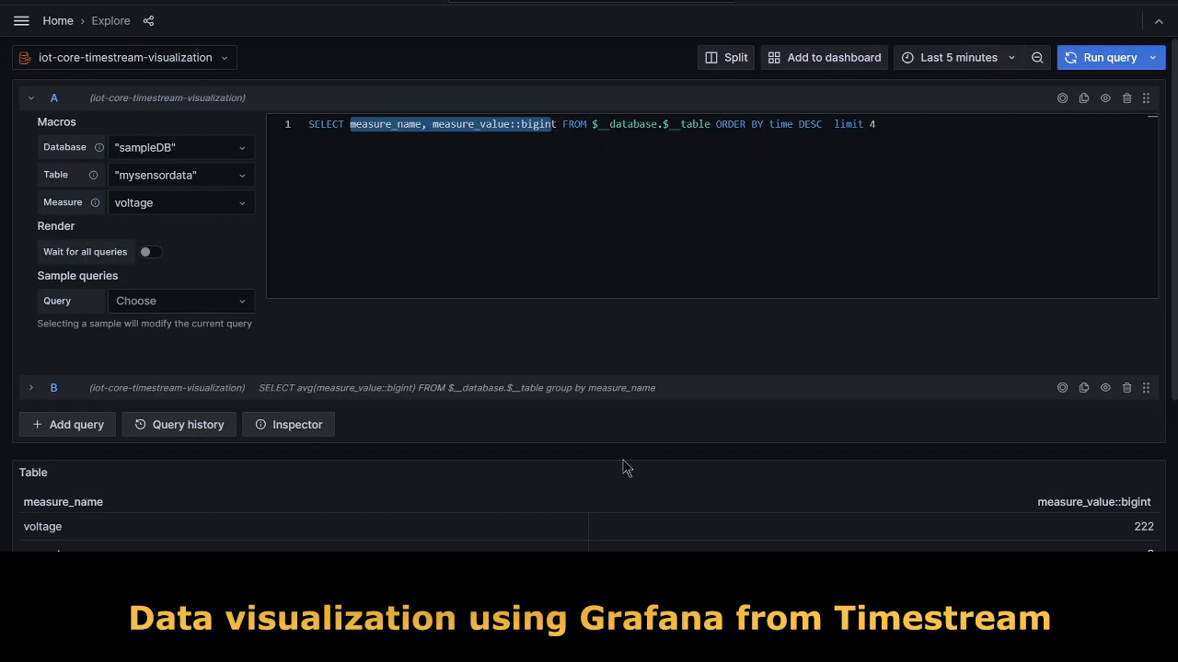
scroll(760, 462, down, 2)
scroll(760, 462, down, 1)
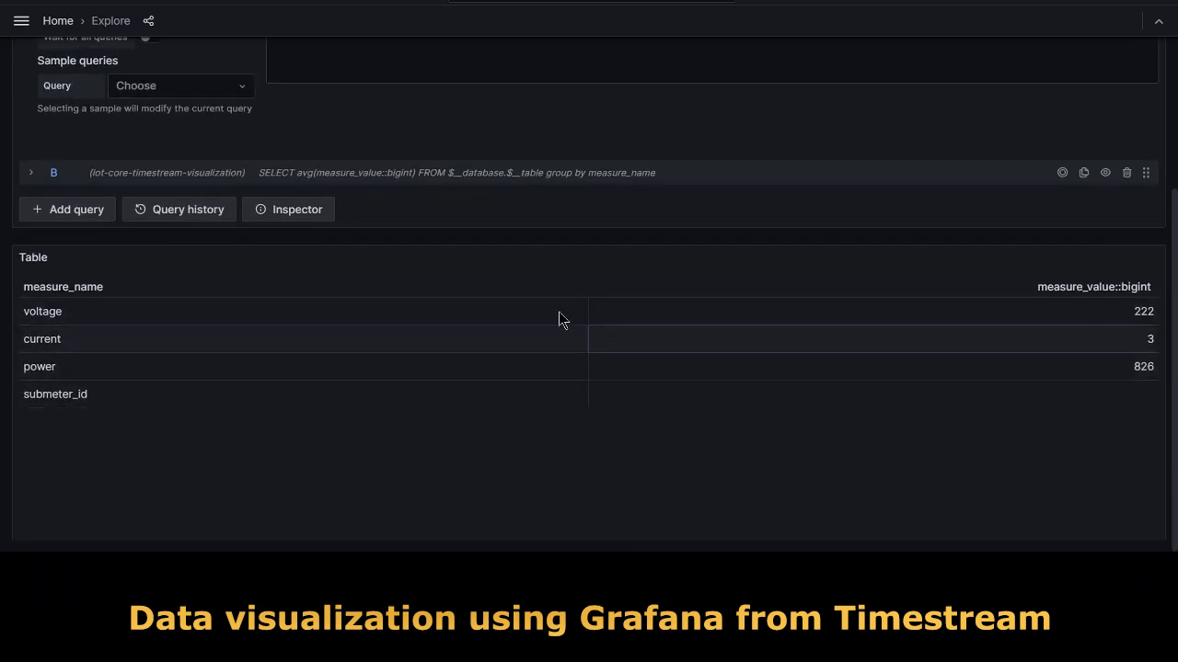
scroll(505, 326, up, 3)
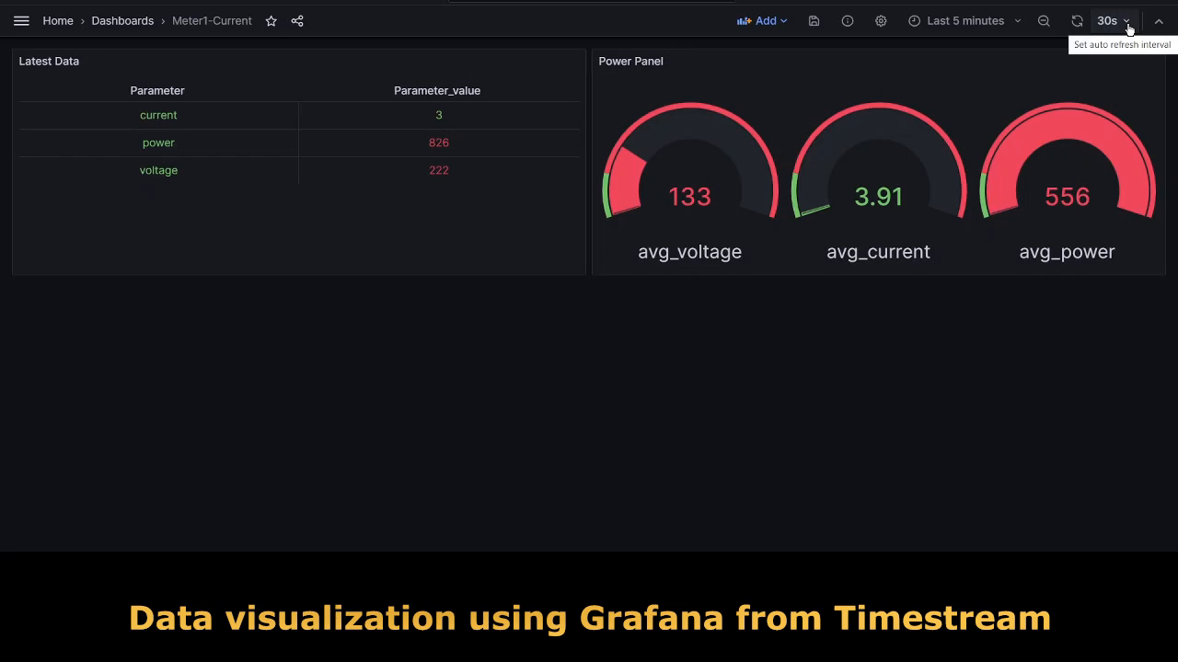
Check the terminal's power reading against Latest Data's 826, then refresh the Meter1-Current dashboard.
click(543, 575)
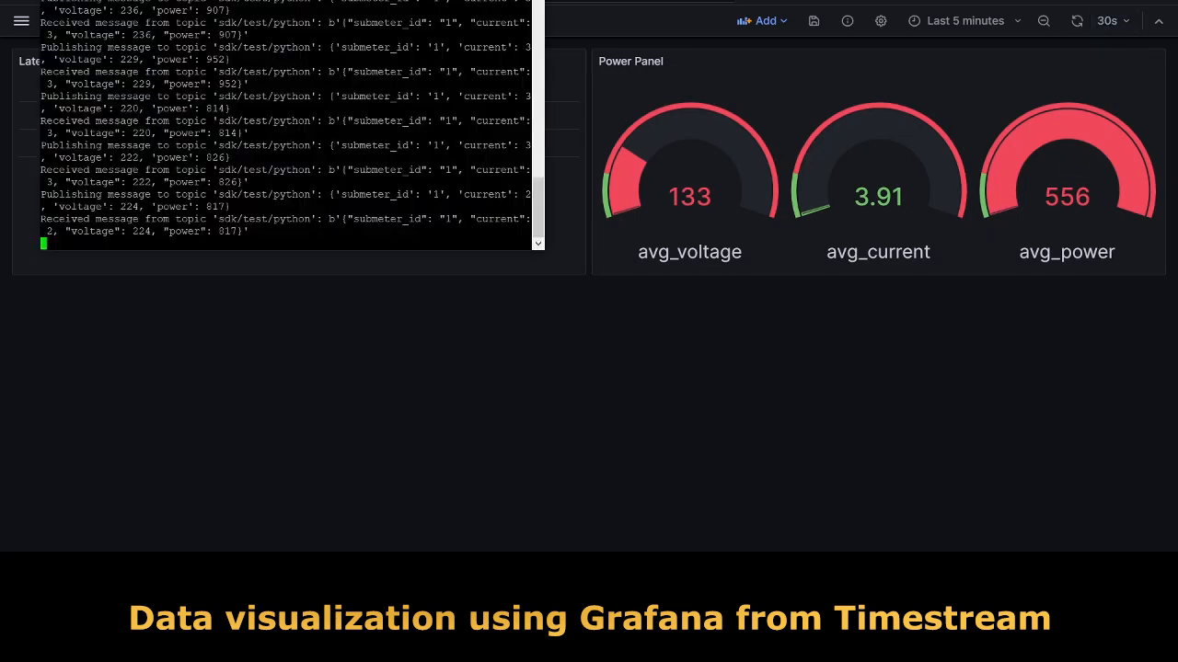
drag(286, 0, 847, 20)
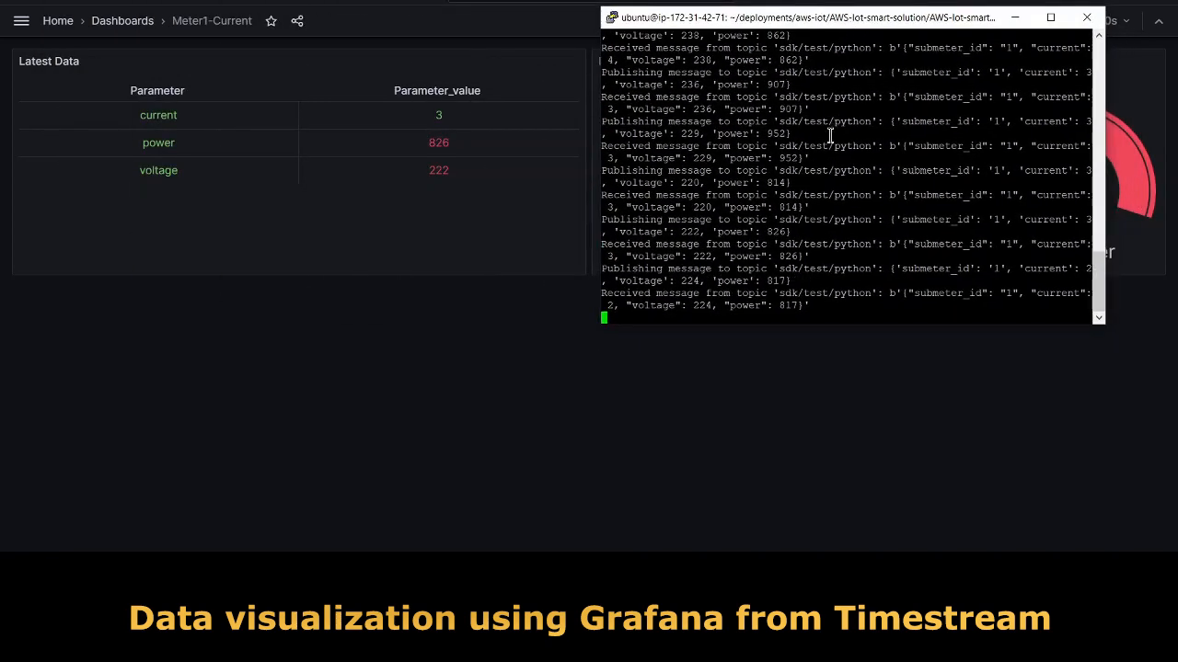
double_click(789, 257)
click(692, 385)
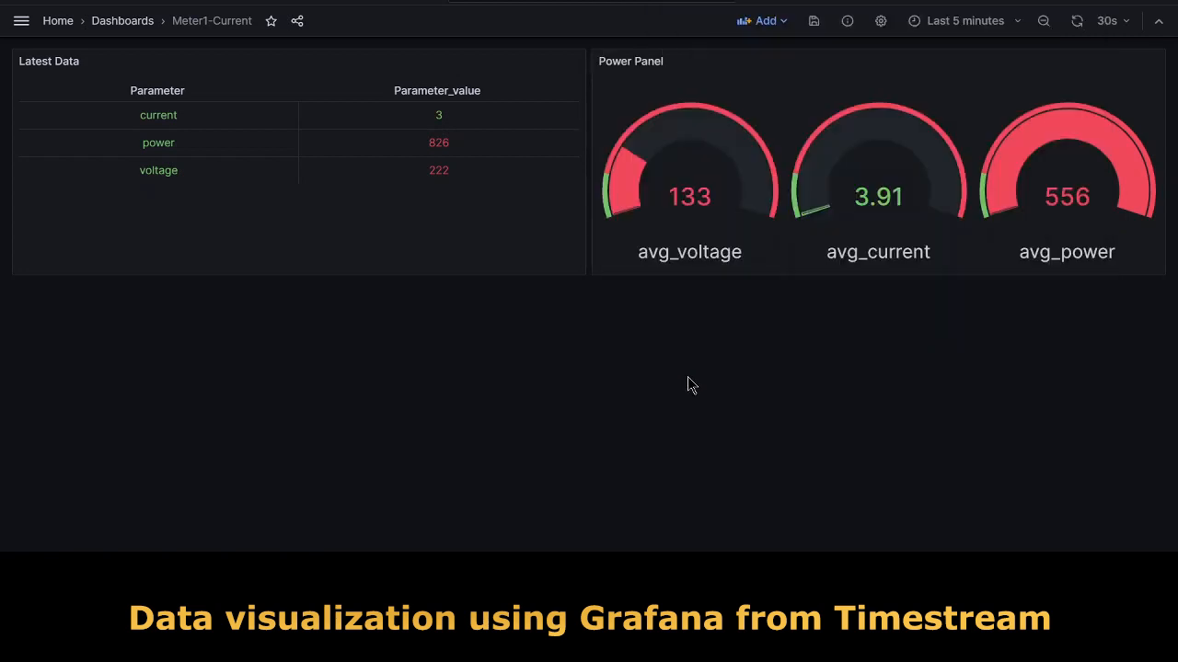
click(1076, 26)
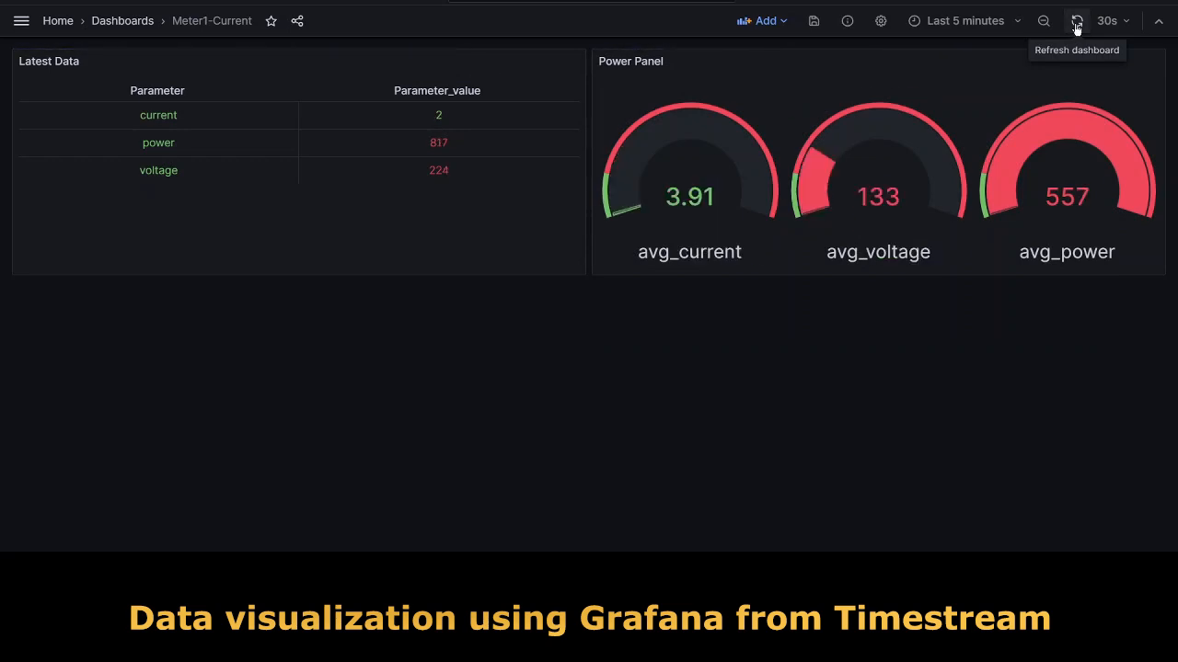
Place the terminal beside the dashboard and compare its newest readings with the refreshed values (power 867, voltage 240).
mouse_move(542, 569)
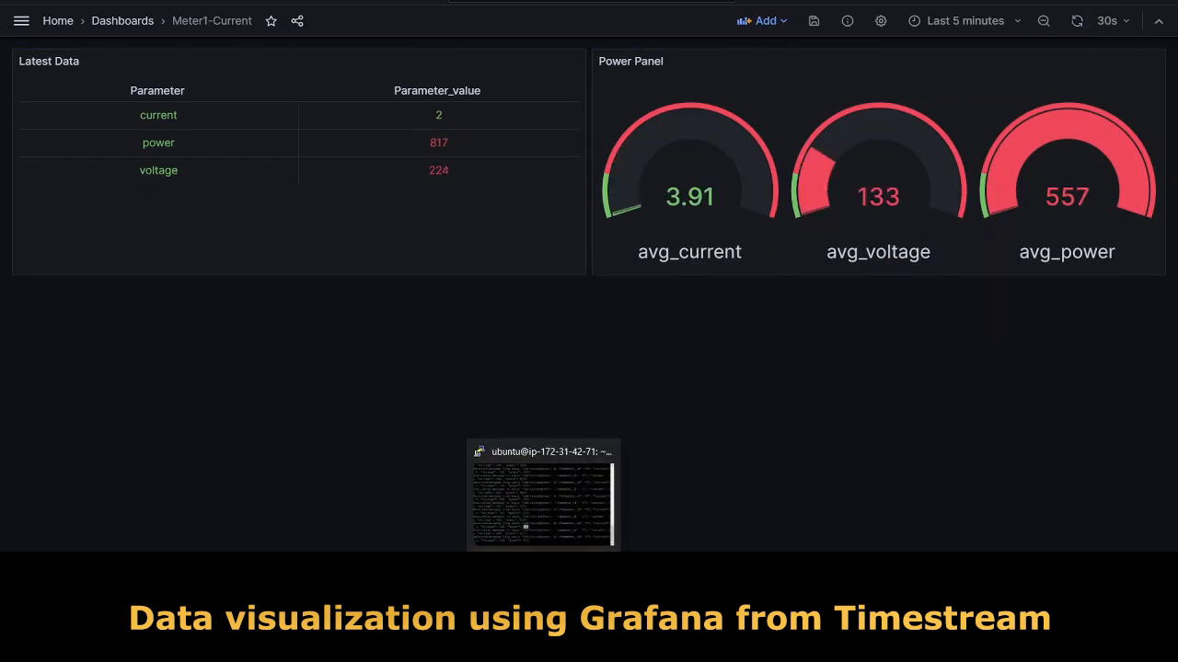
click(543, 502)
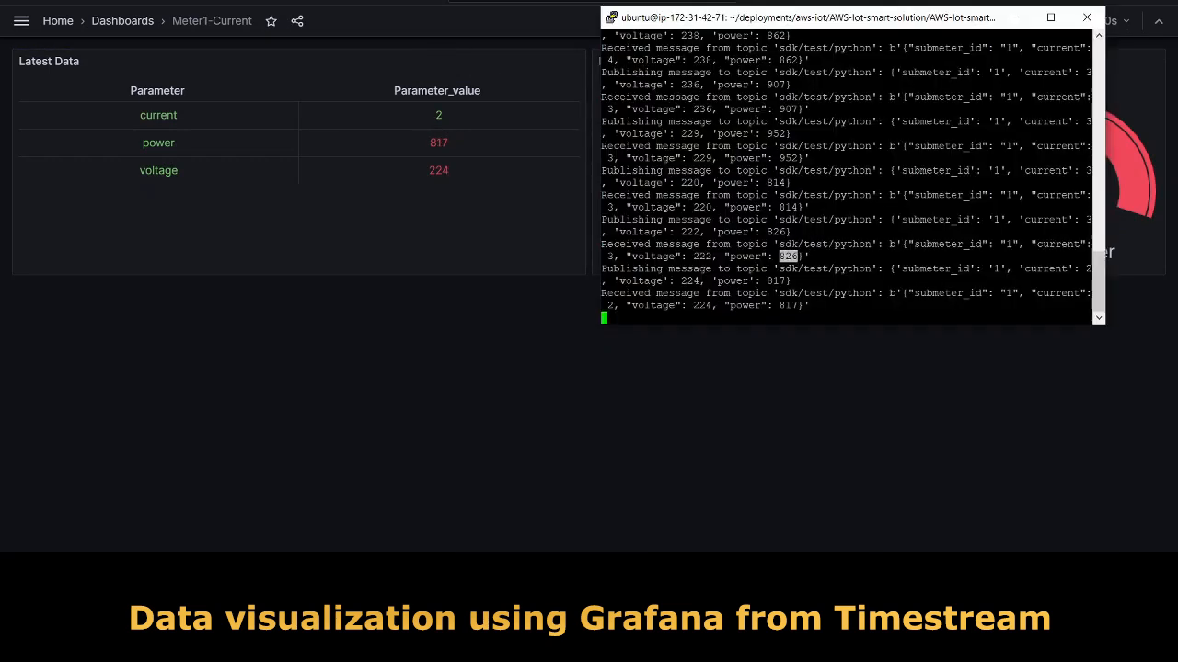
double_click(787, 306)
drag(775, 20, 790, 20)
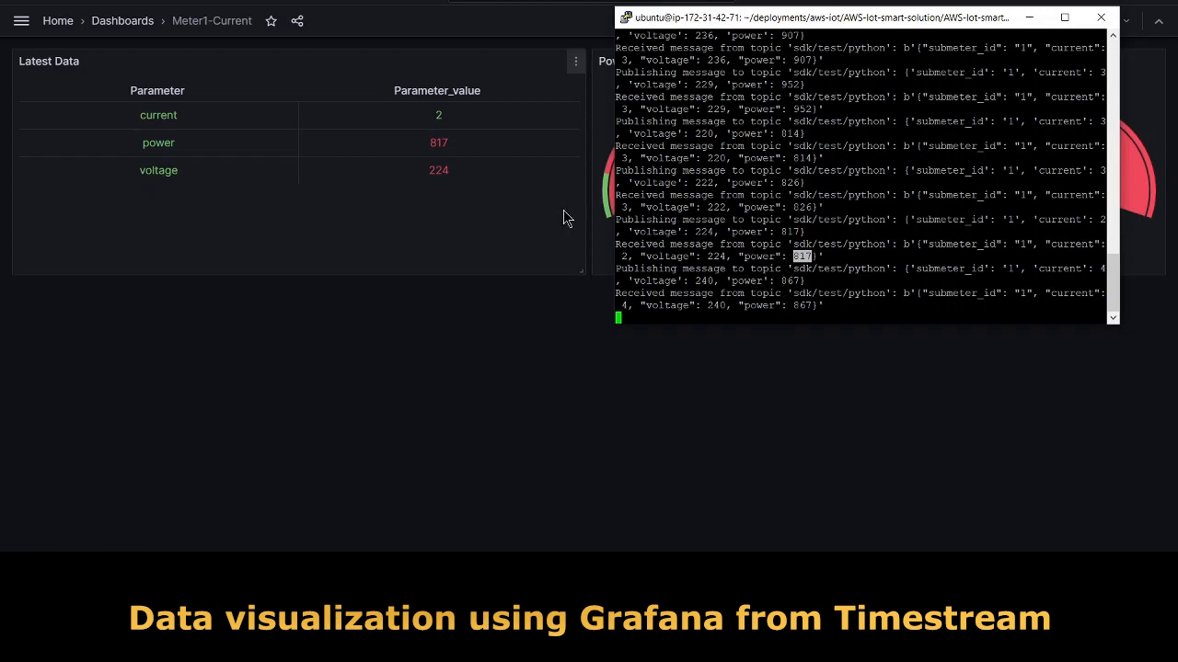
drag(806, 20, 807, 58)
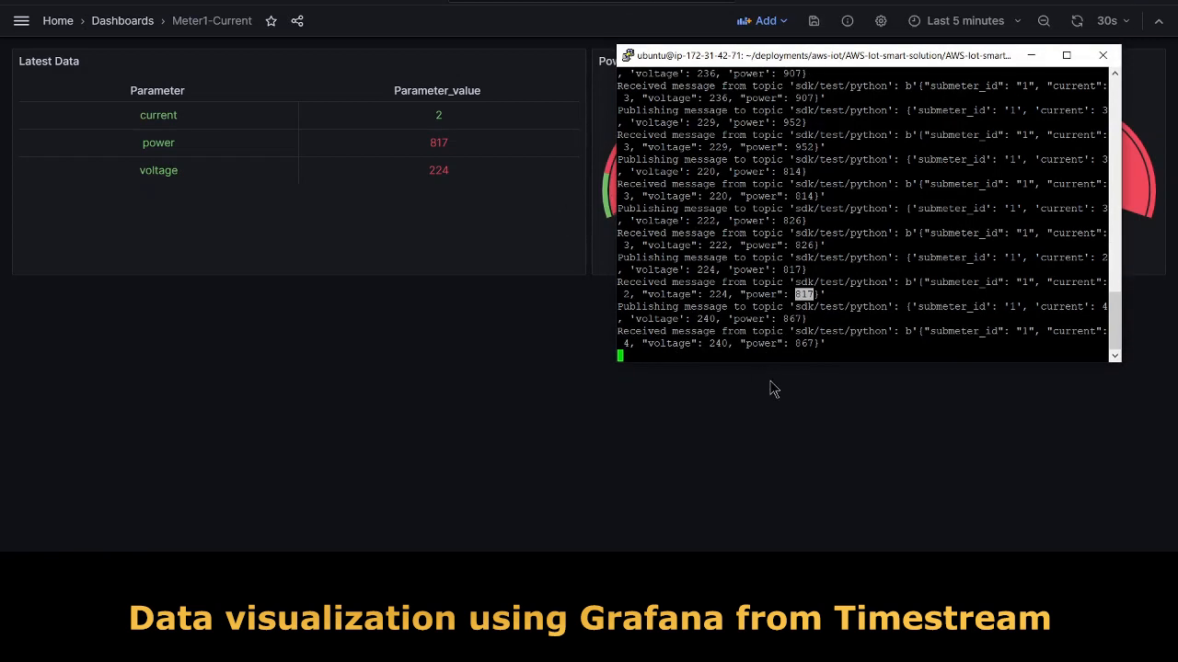
drag(799, 343, 809, 335)
click(809, 344)
drag(888, 59, 713, 270)
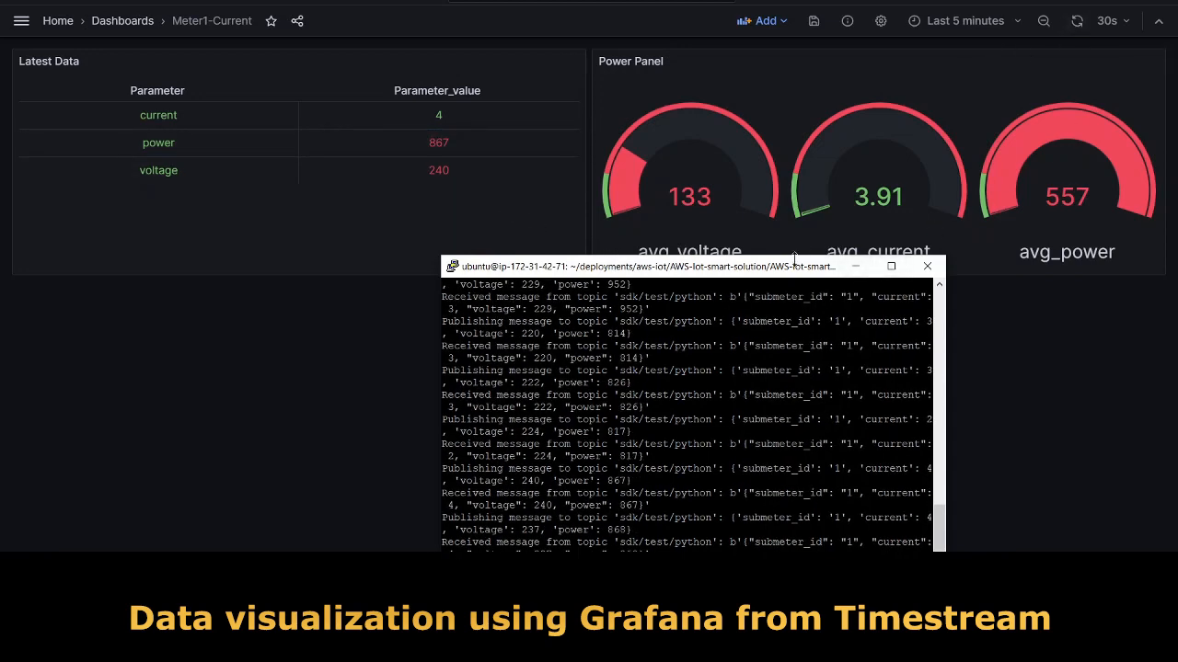
drag(795, 269, 875, 205)
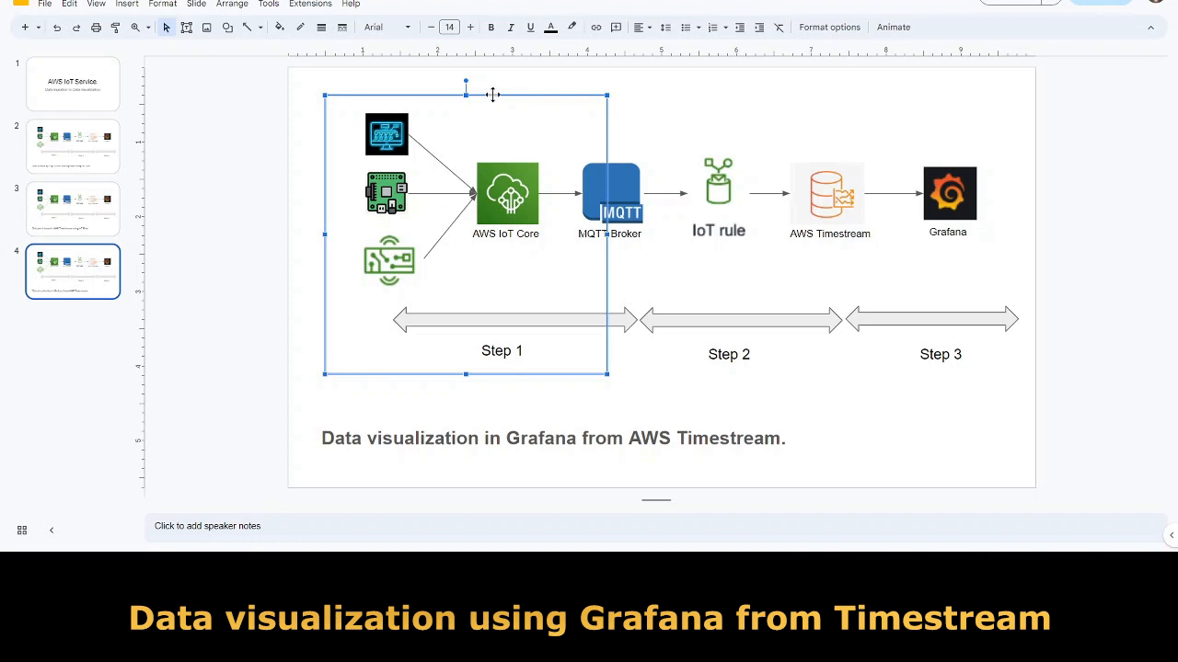
Drag the outline box from Step 1 across Step 2 to frame Step 3 (AWS Timestream to Grafana).
drag(493, 95, 493, 95)
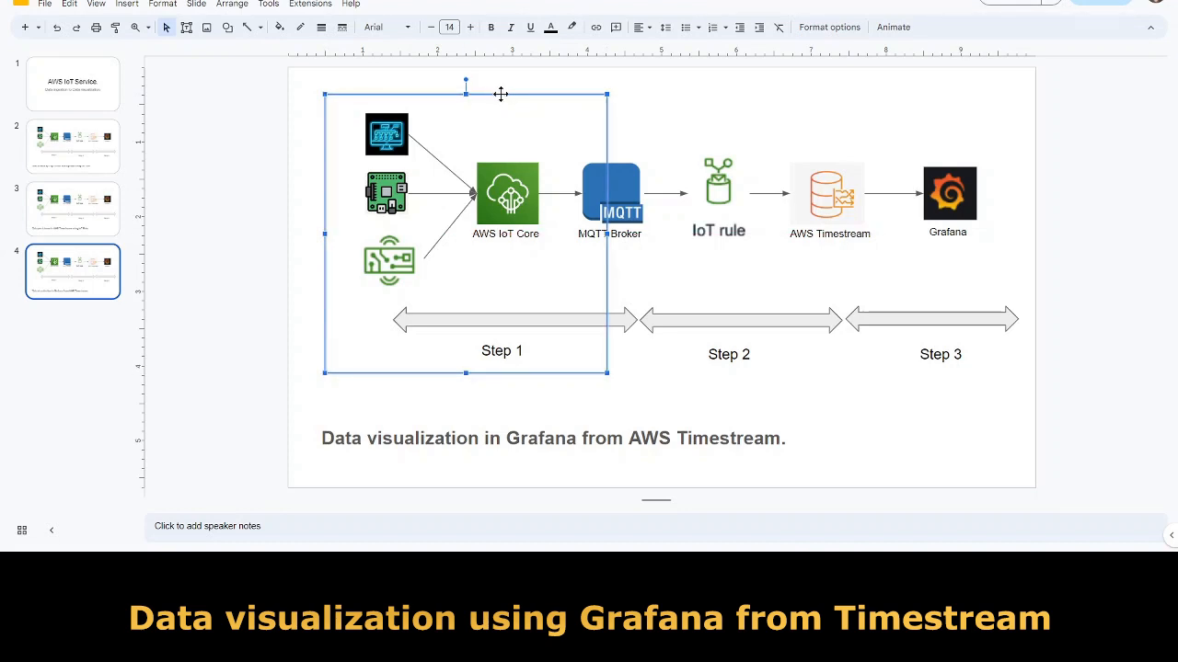
drag(500, 94, 775, 87)
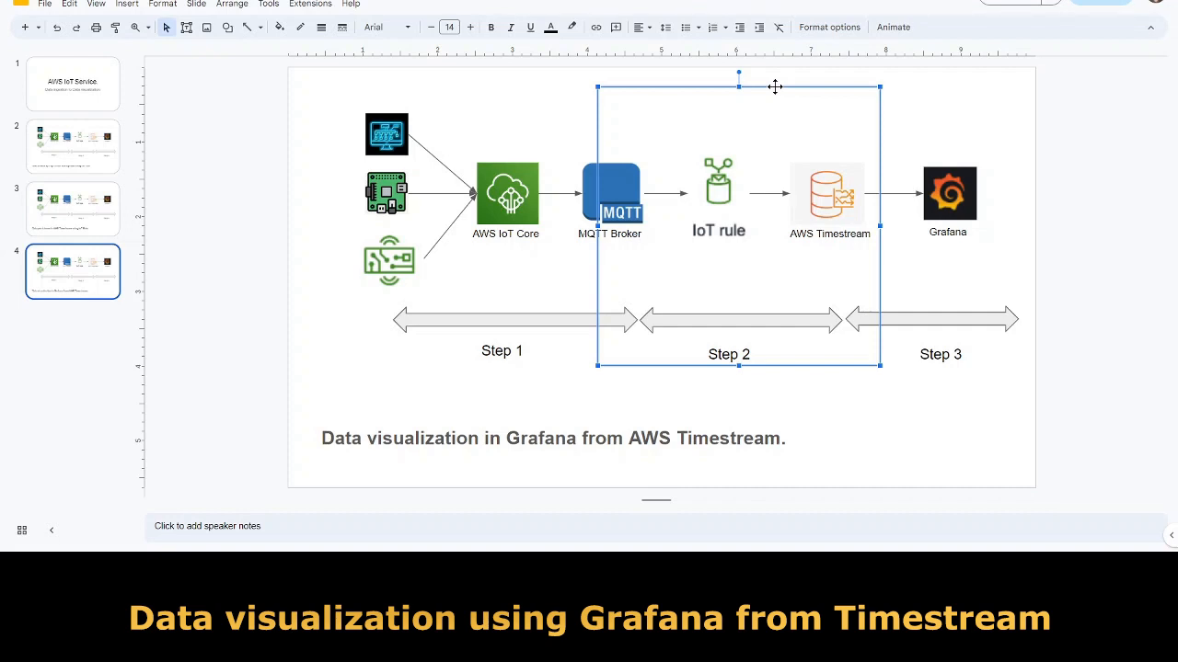
drag(779, 87, 909, 92)
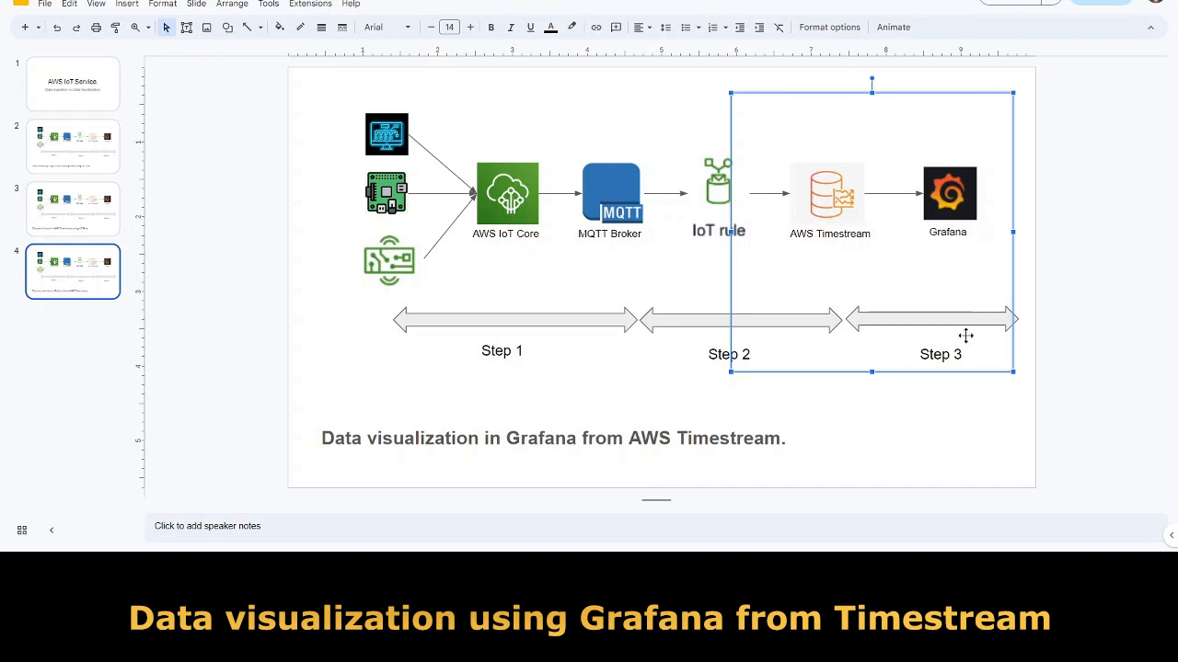